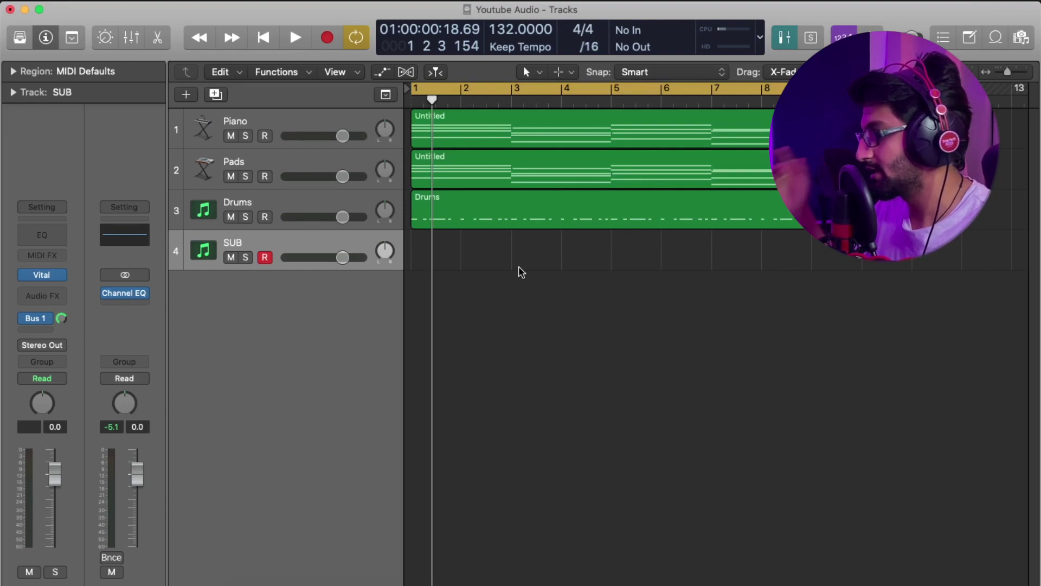
# Play the arrangement to audition the Piano, Pads and Drums parts, then stop.
pyautogui.press('space')
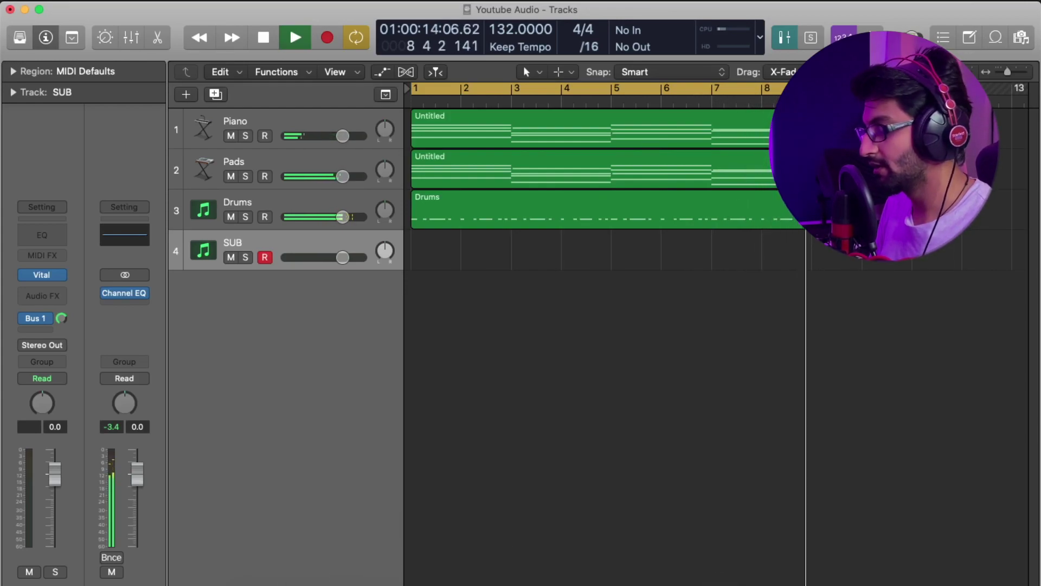
pyautogui.press('space')
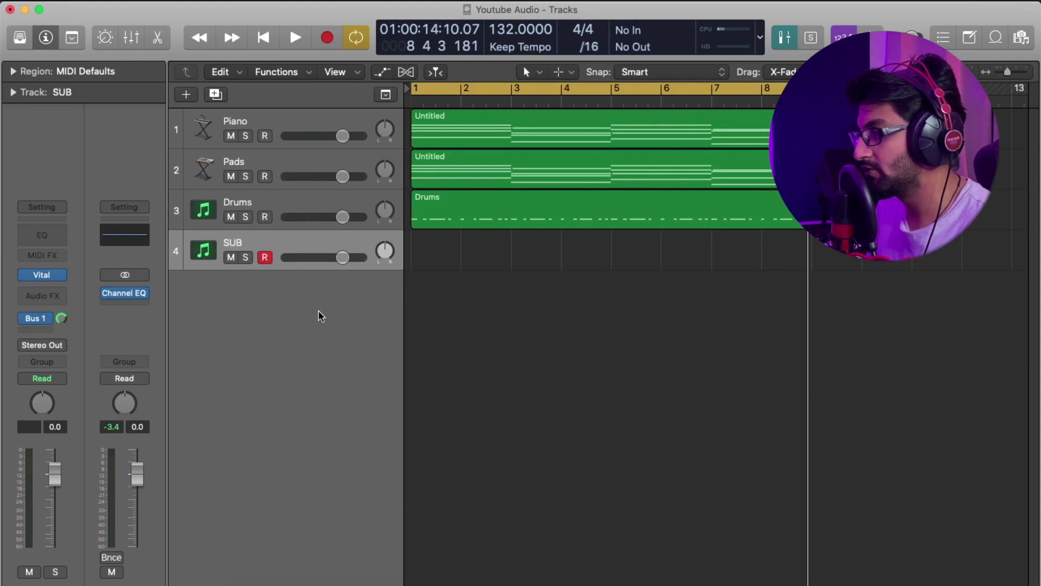
# Create an empty MIDI region on the SUB track and lengthen it to bar 9.
pyautogui.rightClick(419, 267)
pyautogui.click(469, 270)
pyautogui.moveTo(465, 263); pyautogui.dragTo(811, 263)
# Draw four two-bar bass notes: C2 at bar 1, A#1 at bar 3, one at bar 5, F1 at bar 7.
pyautogui.doubleClick(582, 263)
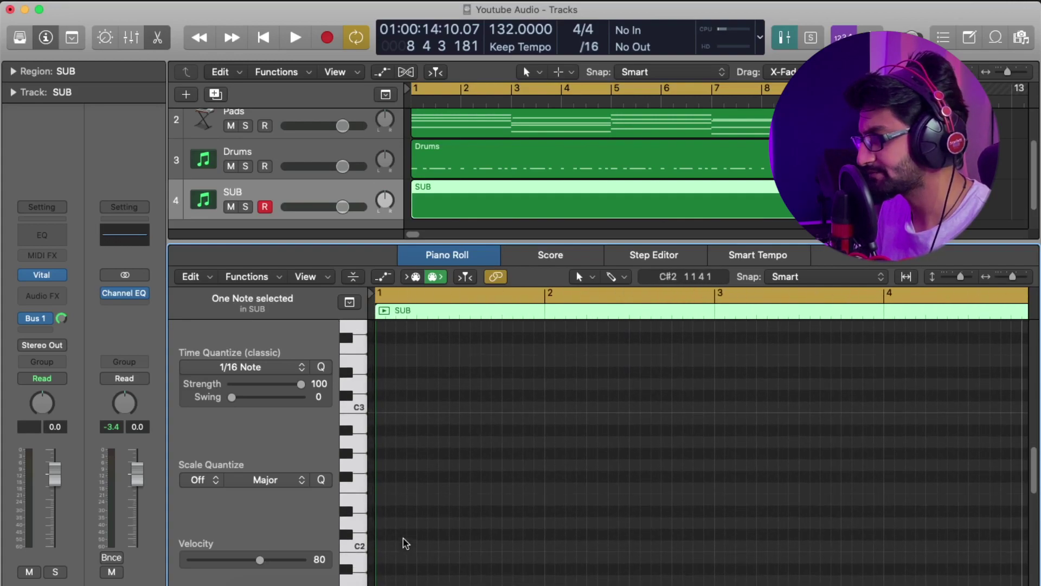
pyautogui.doubleClick(381, 550)
pyautogui.hscroll(3, 522, 547)
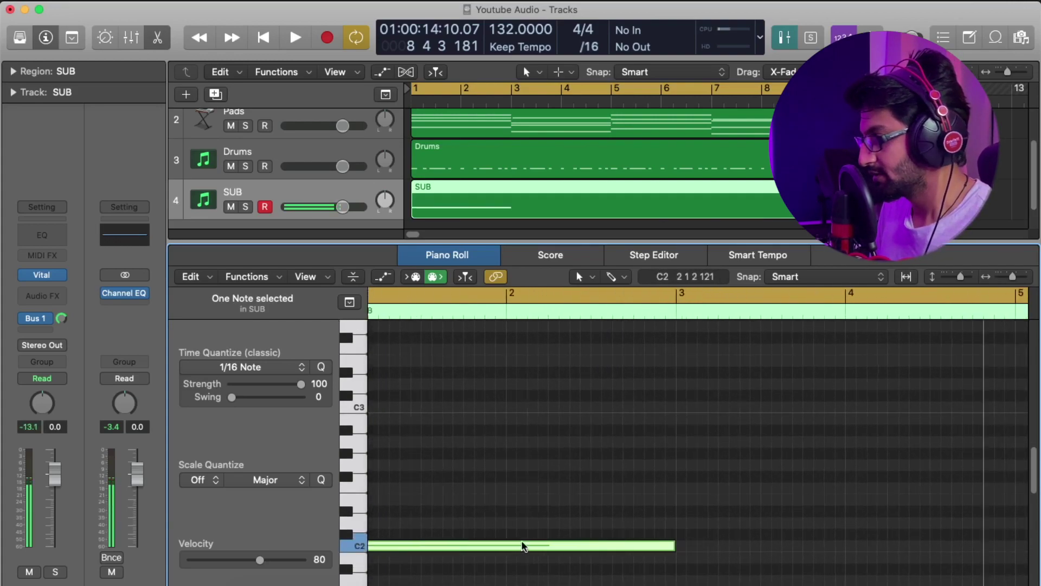
pyautogui.scroll(-4, 521, 546)
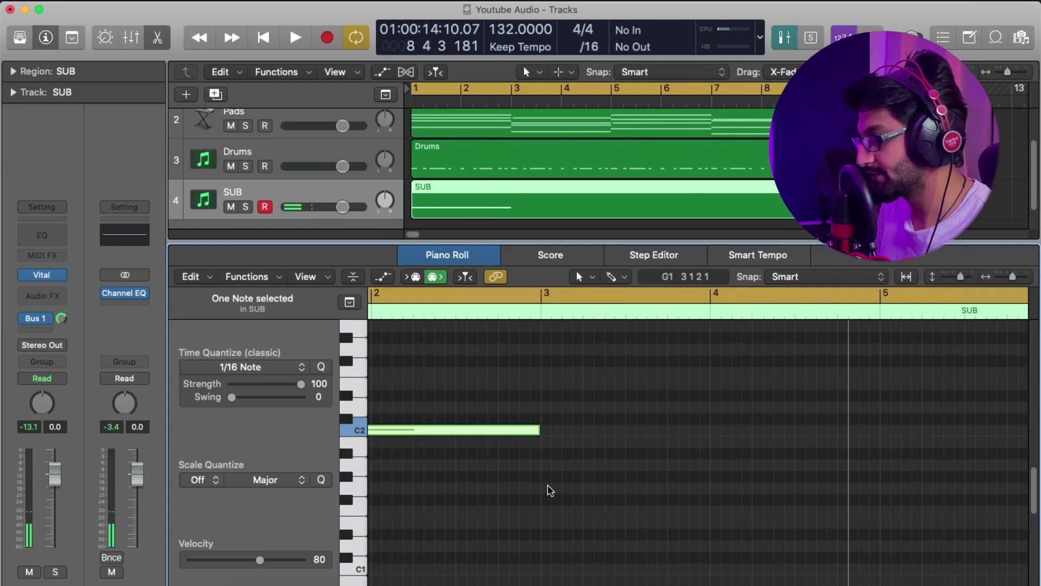
pyautogui.click(546, 492)
pyautogui.hscroll(5, 617, 502)
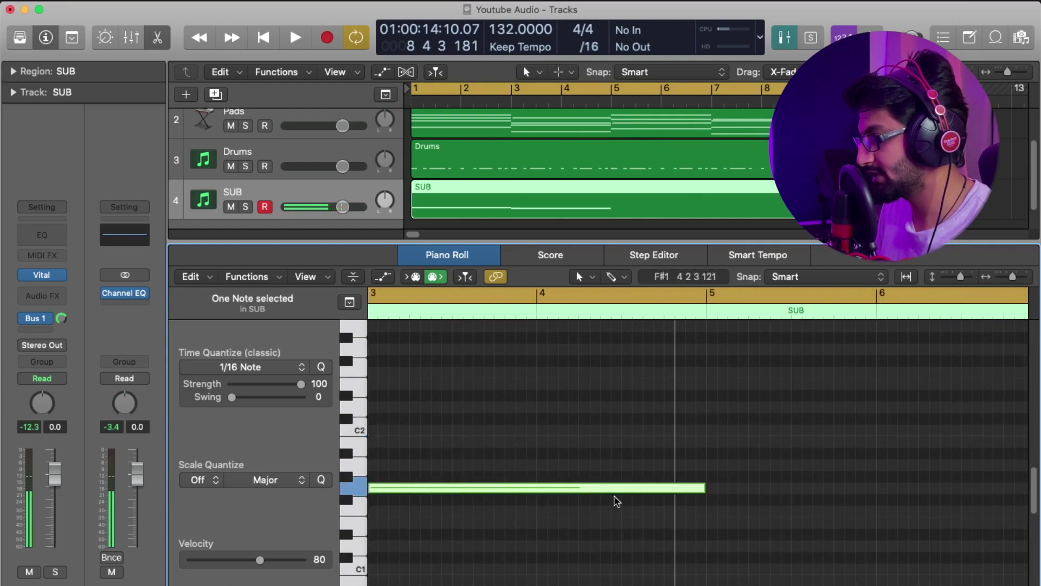
pyautogui.click(597, 453)
pyautogui.hscroll(3, 754, 504)
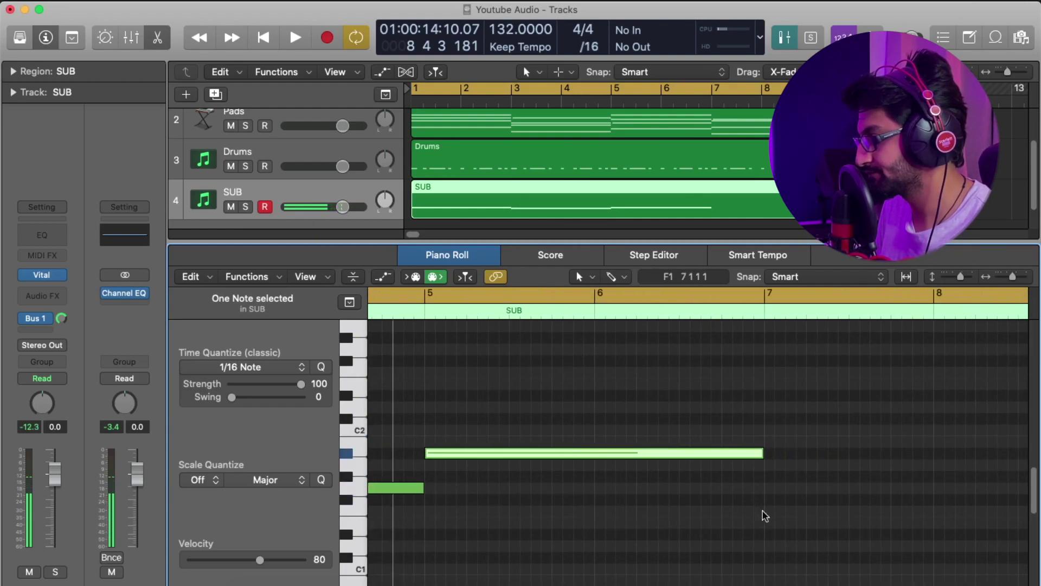
pyautogui.click(765, 511)
pyautogui.hscroll(-3, 671, 510)
# Play the new bass line from the start, then close the note editor.
pyautogui.press('Return')
pyautogui.press('space')
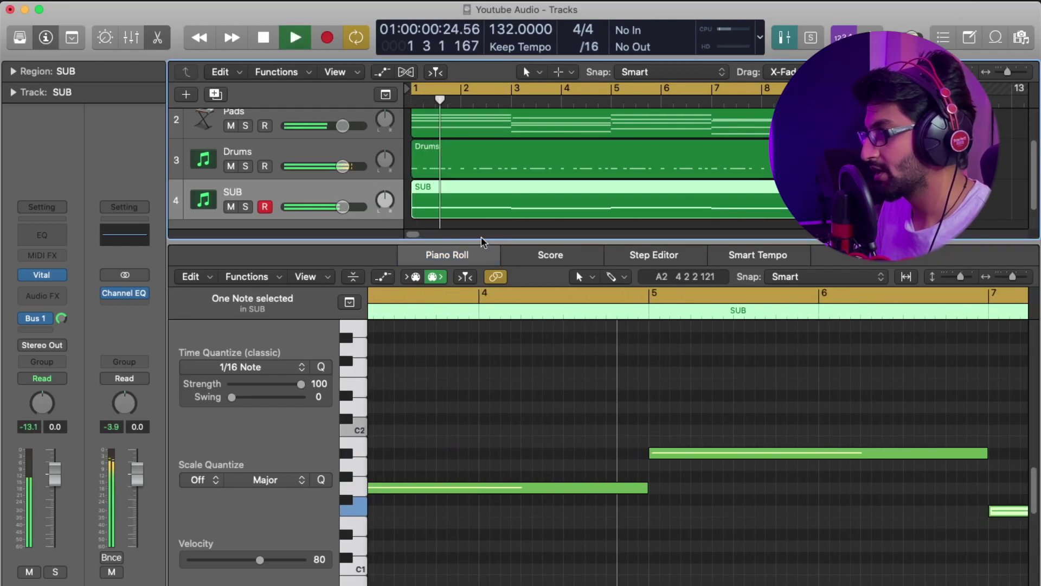
pyautogui.press('space')
pyautogui.press('p')
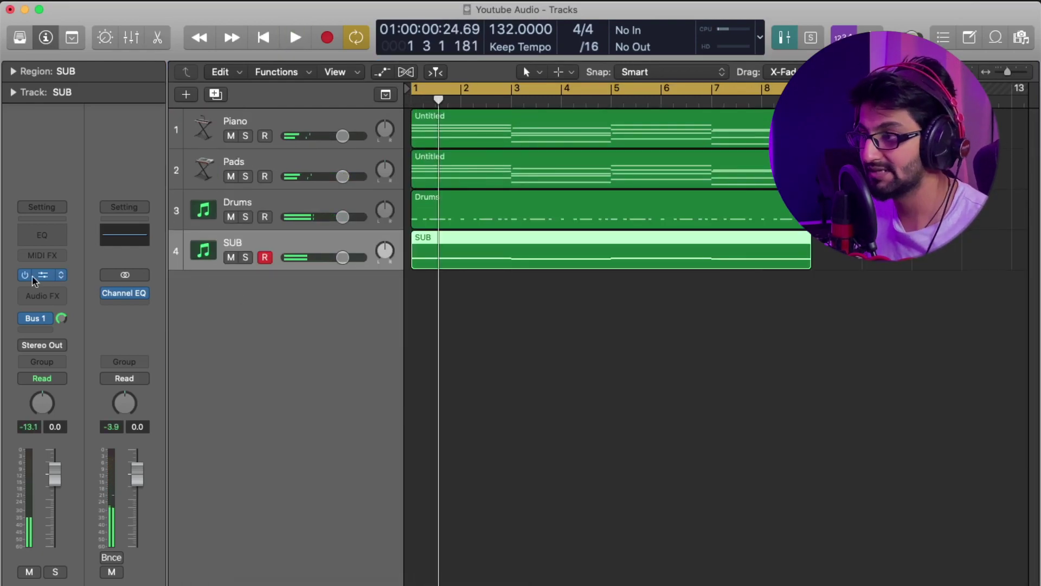
# Review the SUB track's Vital patch (−12 sine plus square, Analog 12dB filter), then close it.
pyautogui.click(43, 277)
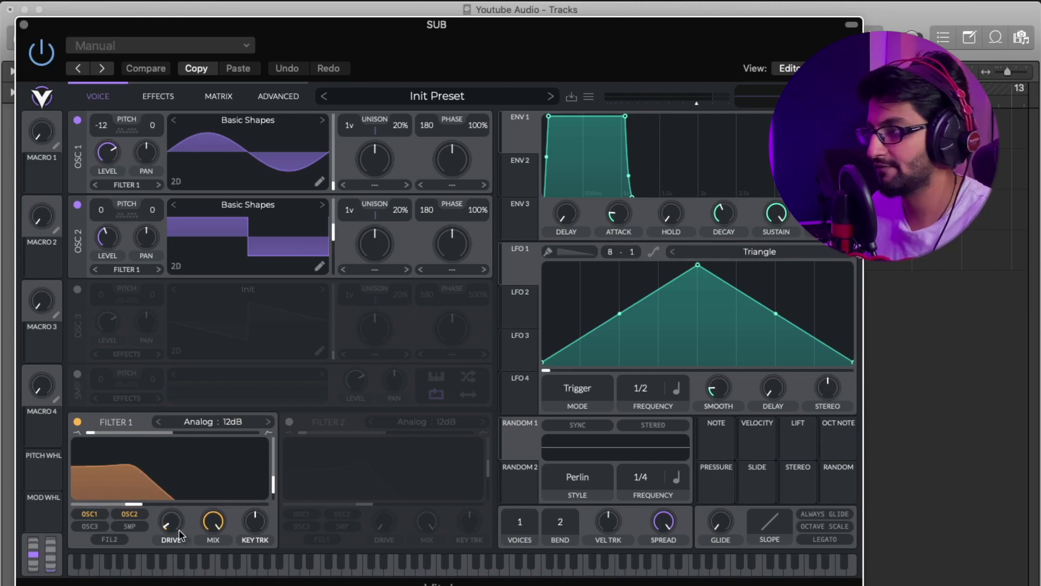
pyautogui.click(23, 25)
# Hide the Inspector, listen to the arrangement once more, and bring up the Mixer.
pyautogui.press('i')
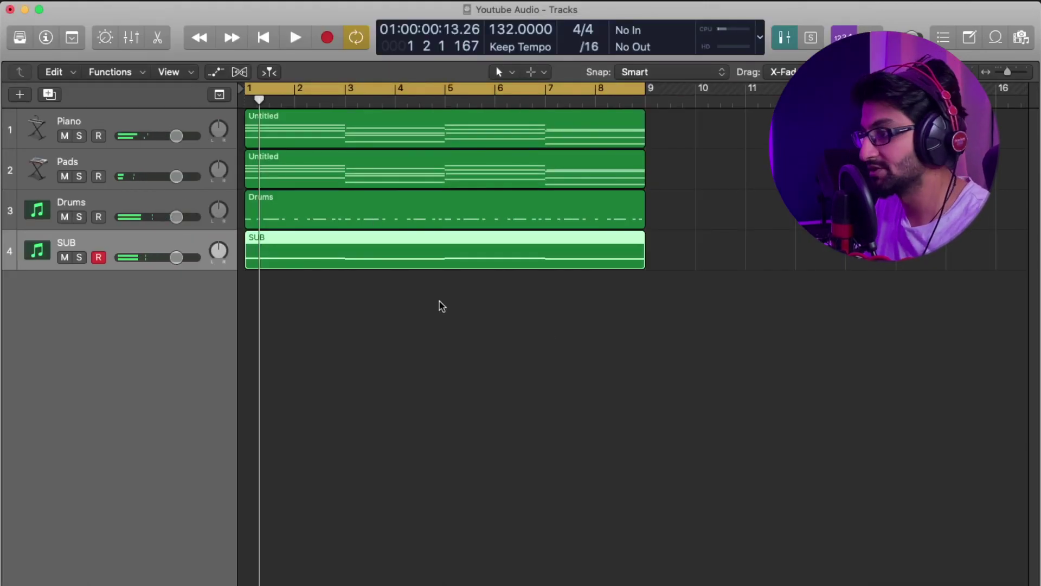
pyautogui.press('space')
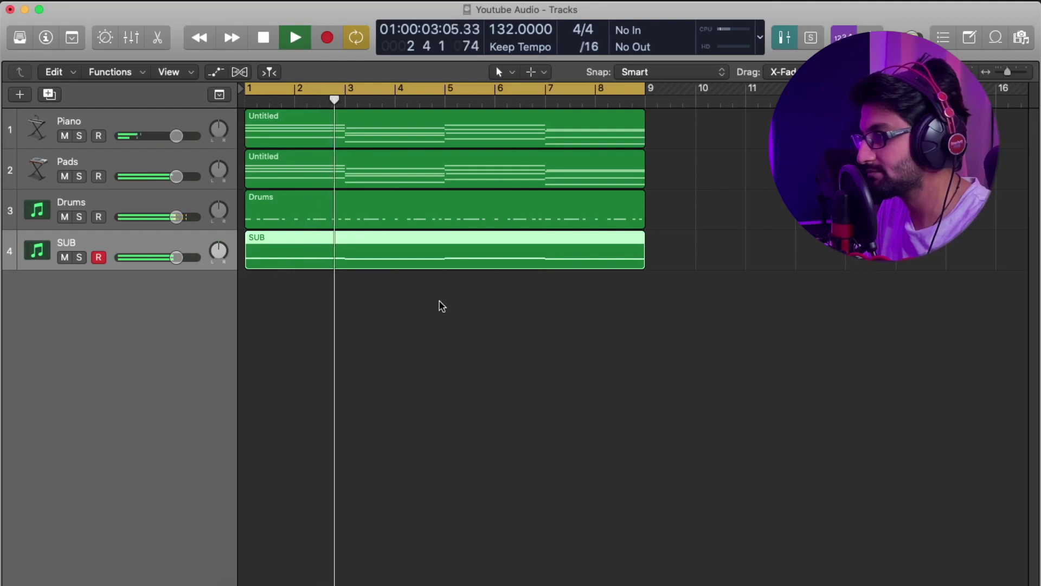
pyautogui.press('space')
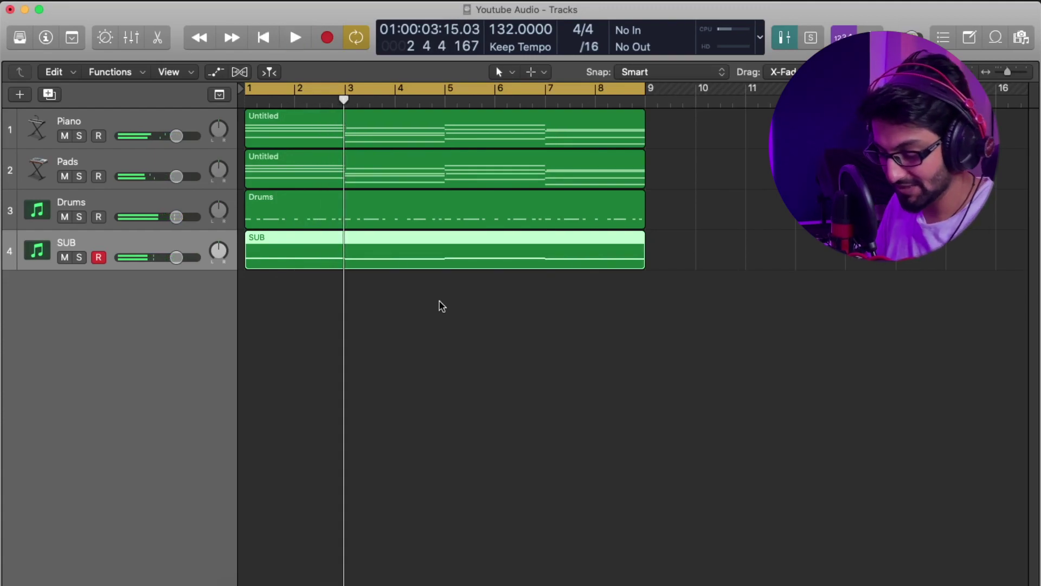
pyautogui.press('x')
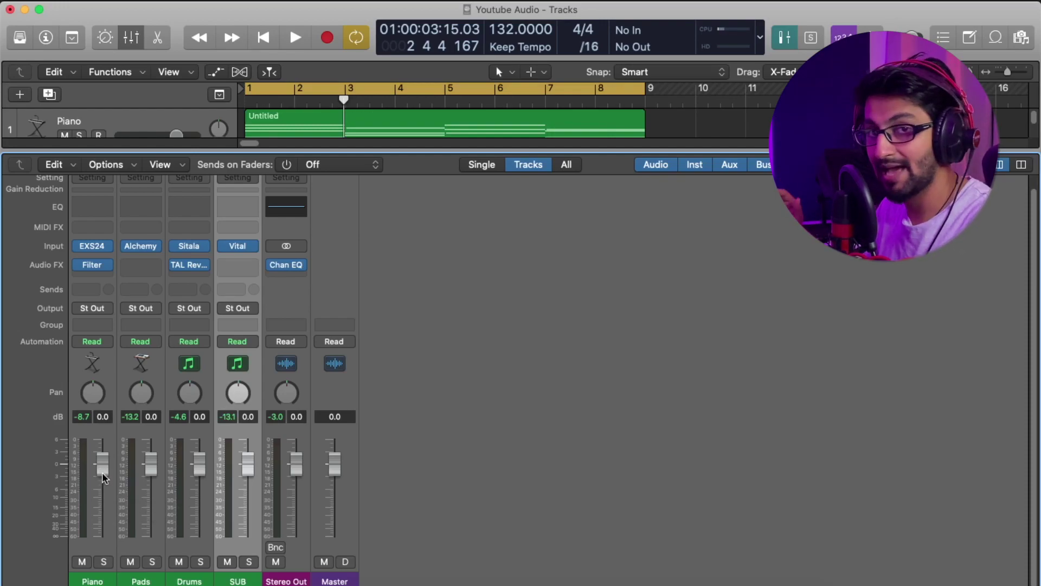
# Pull the Piano, Pads, Drums and SUB faders all the way down to silence.
pyautogui.moveTo(105, 477); pyautogui.dragTo(103, 537)
pyautogui.moveTo(147, 468); pyautogui.dragTo(151, 538)
pyautogui.moveTo(198, 473); pyautogui.dragTo(199, 536)
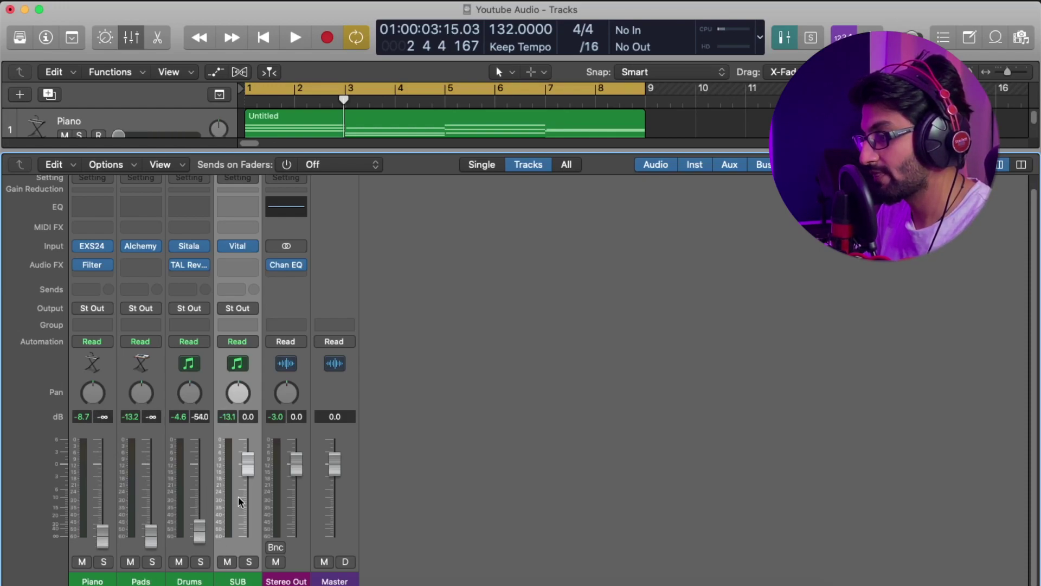
pyautogui.moveTo(250, 462); pyautogui.dragTo(248, 537)
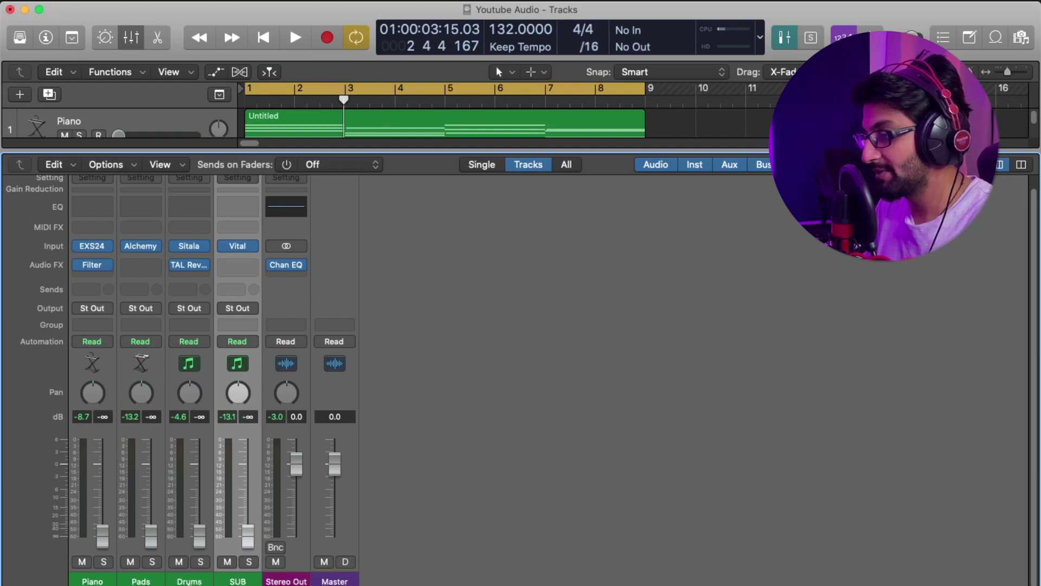
# While playing, raise Piano to -3.2 dB, Pads -10.8, Drums -6.2 and SUB -7.0 dB.
pyautogui.press('space')
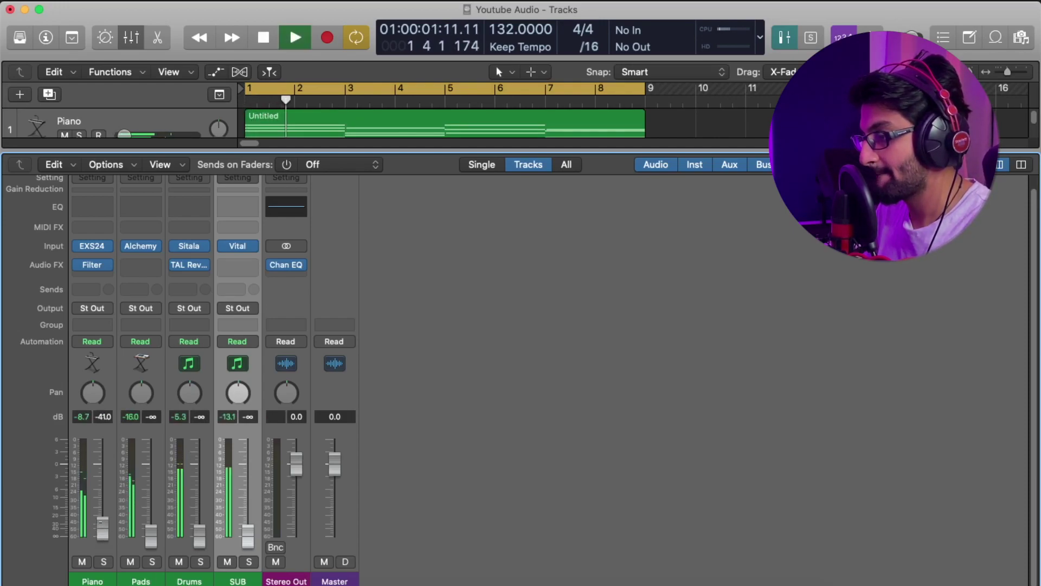
pyautogui.moveTo(103, 529); pyautogui.dragTo(107, 478)
pyautogui.moveTo(146, 537); pyautogui.dragTo(147, 499)
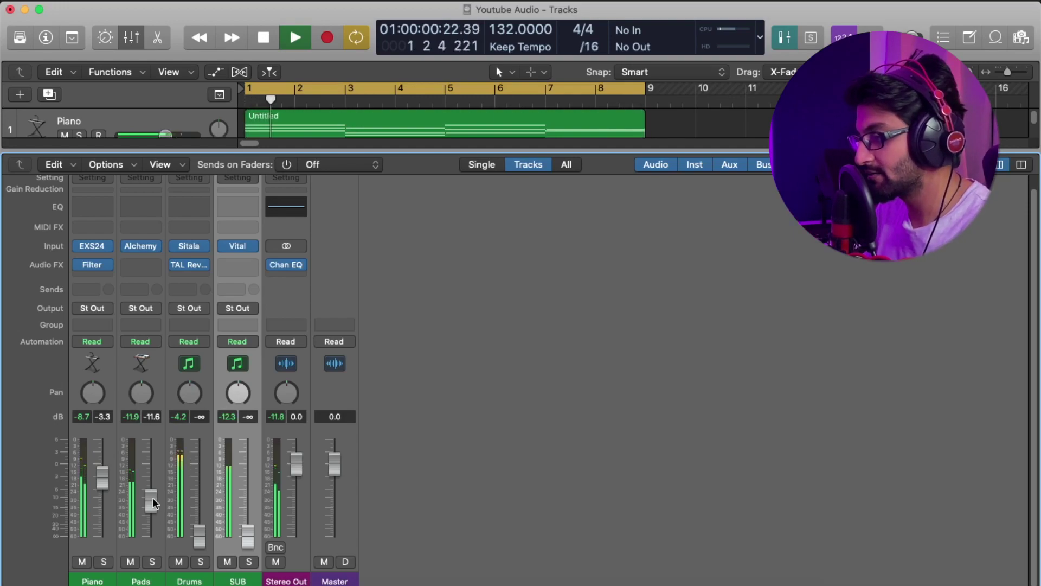
pyautogui.moveTo(200, 536); pyautogui.dragTo(200, 491)
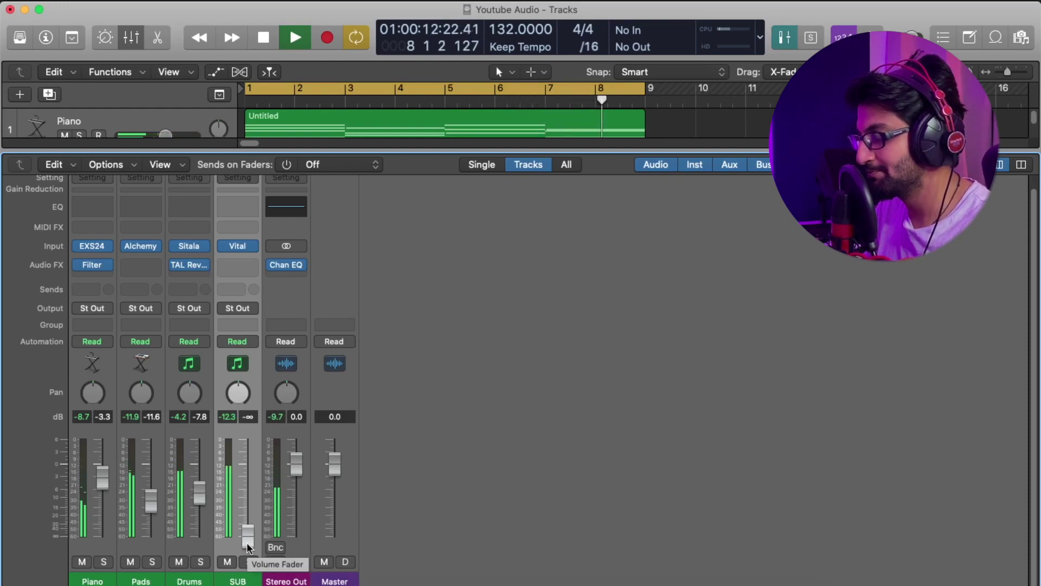
pyautogui.moveTo(248, 547); pyautogui.dragTo(247, 485)
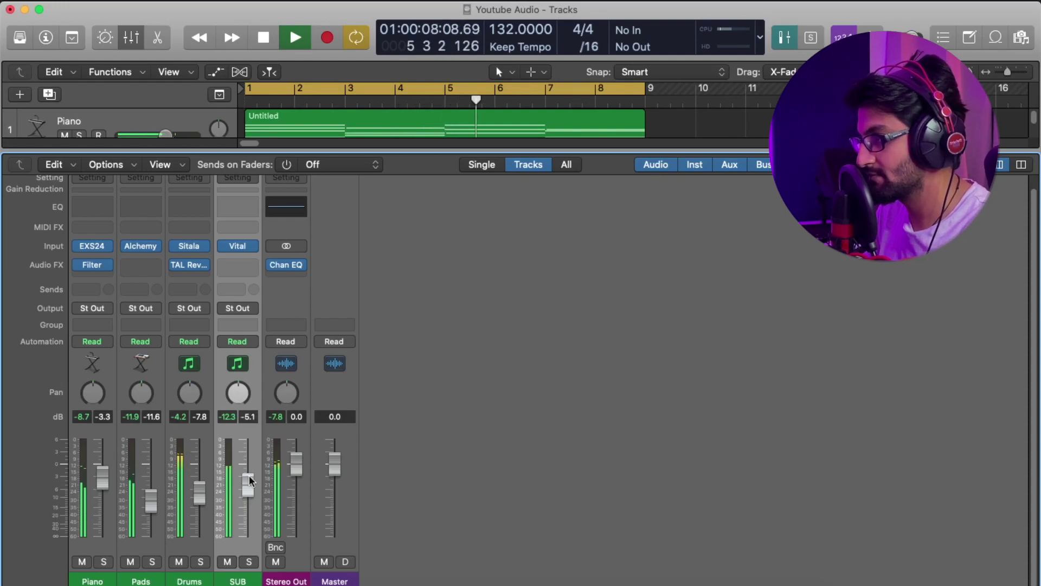
pyautogui.press('space')
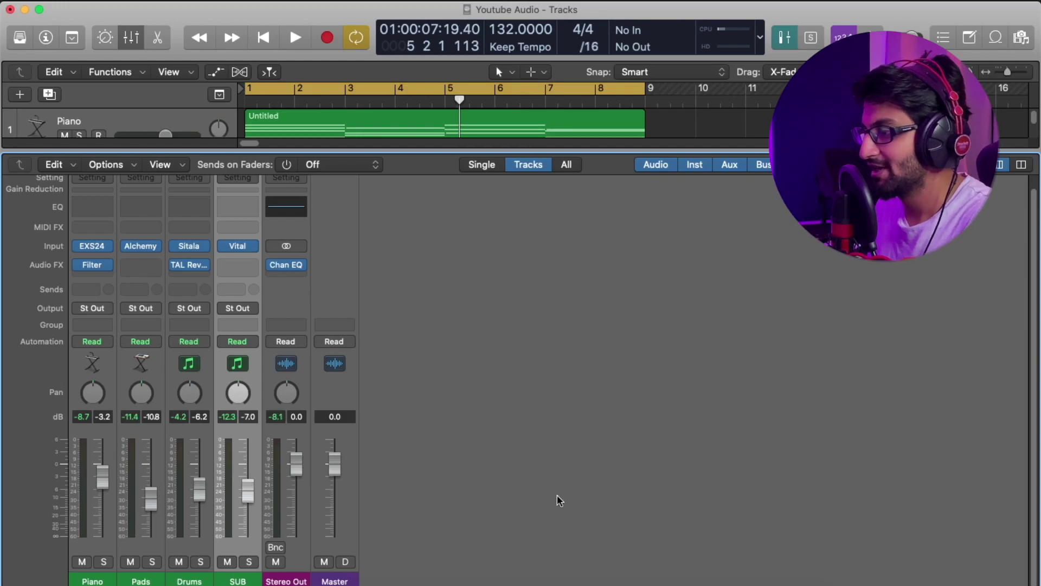
# Send SUB to Bus 1, creating Aux 1, and browse Aux 1's Audio FX list for Distortion.
pyautogui.click(241, 291)
pyautogui.moveTo(247, 313)
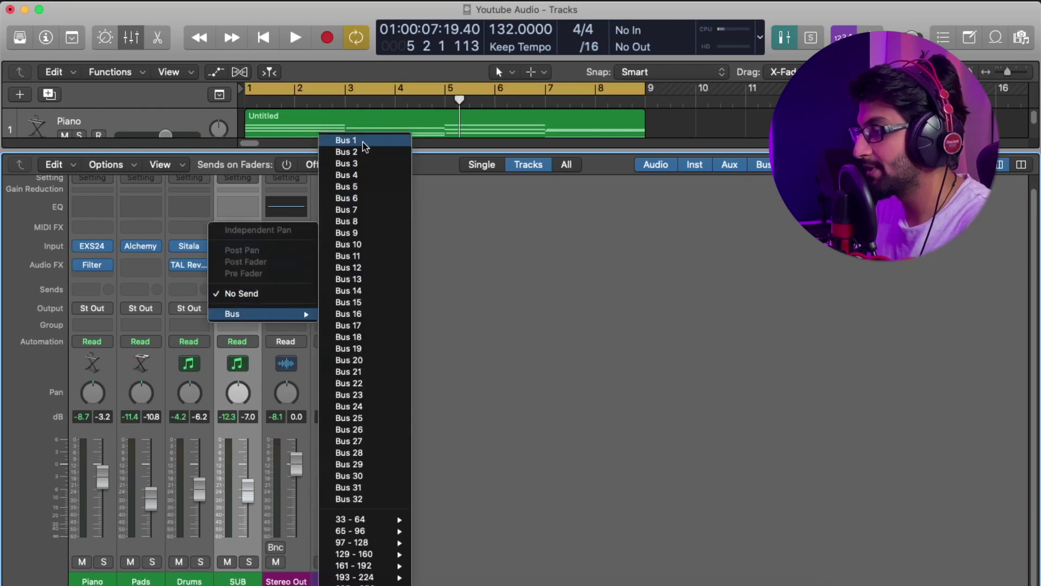
pyautogui.click(362, 142)
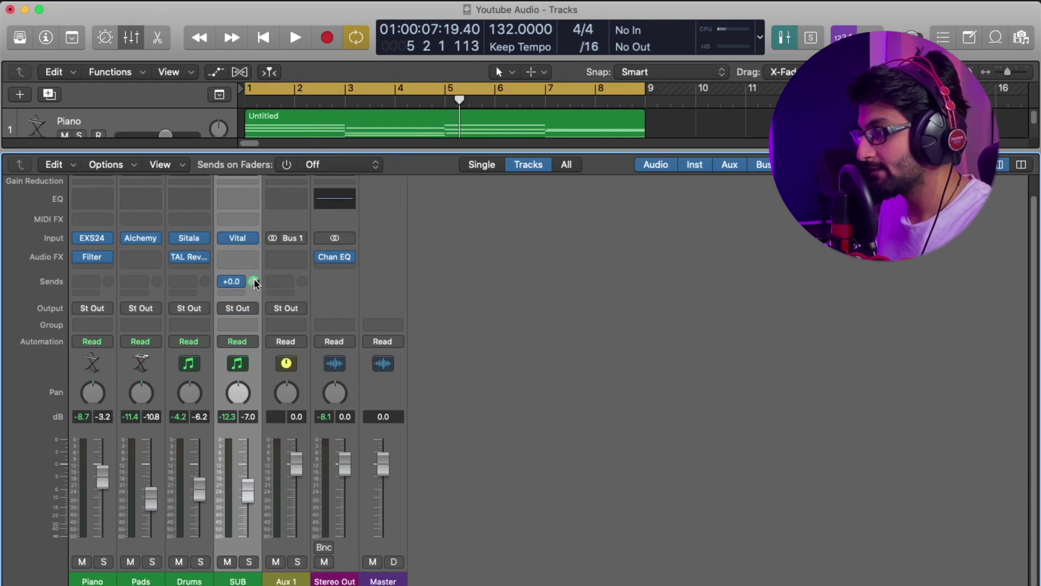
pyautogui.click(288, 257)
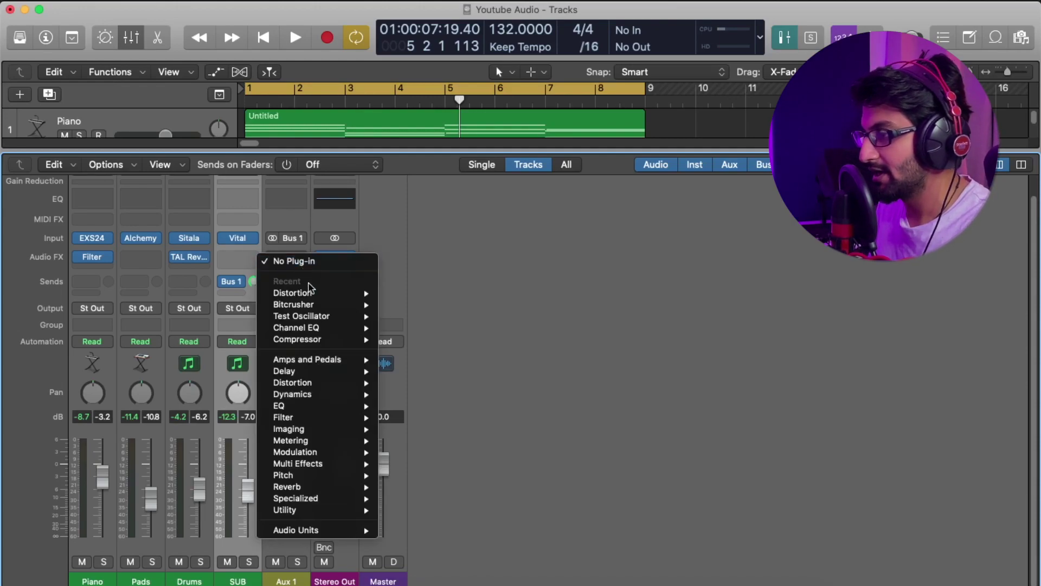
pyautogui.moveTo(311, 293)
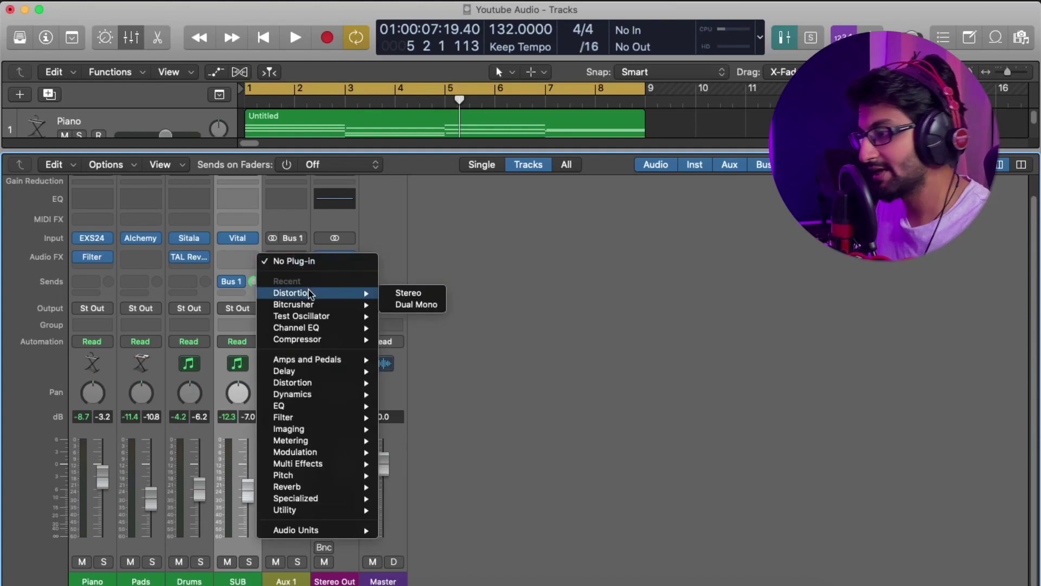
# Insert a stereo Distortion on Aux 1 and adjust its tone and drive while listening.
pyautogui.click(408, 293)
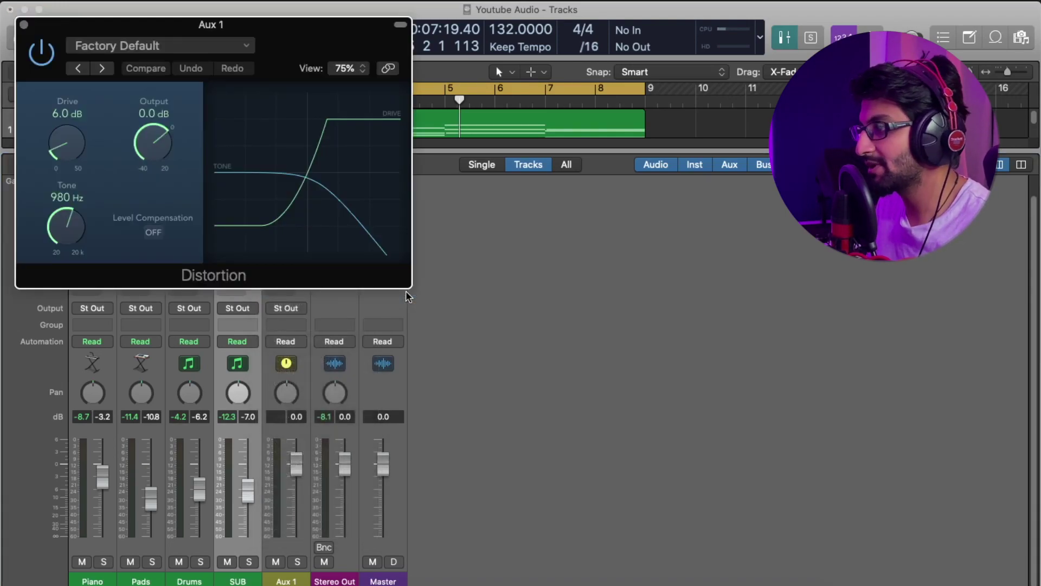
pyautogui.moveTo(296, 24); pyautogui.dragTo(777, 94)
pyautogui.moveTo(563, 299); pyautogui.dragTo(554, 294)
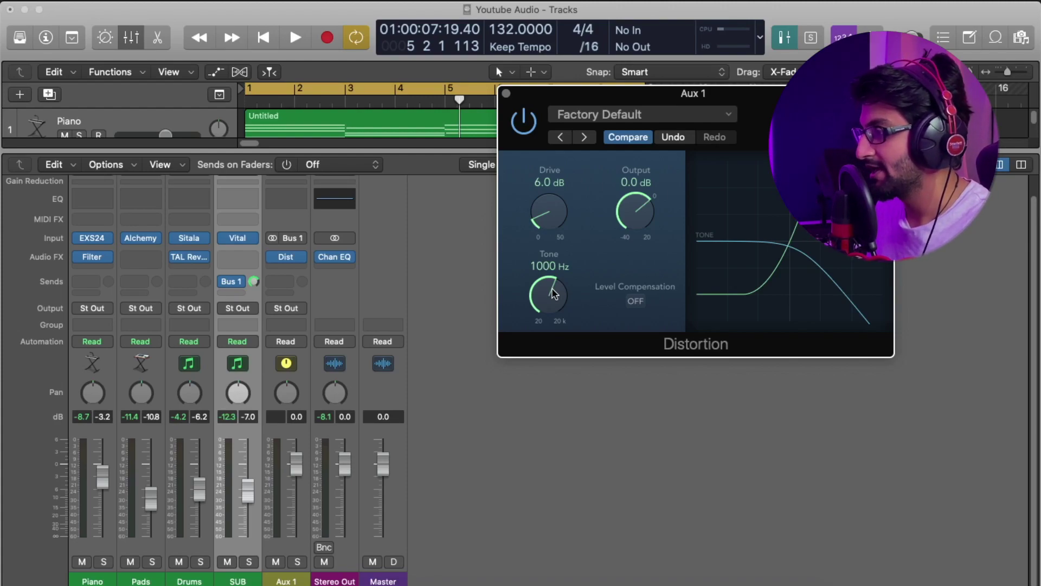
pyautogui.moveTo(536, 210); pyautogui.dragTo(568, 280)
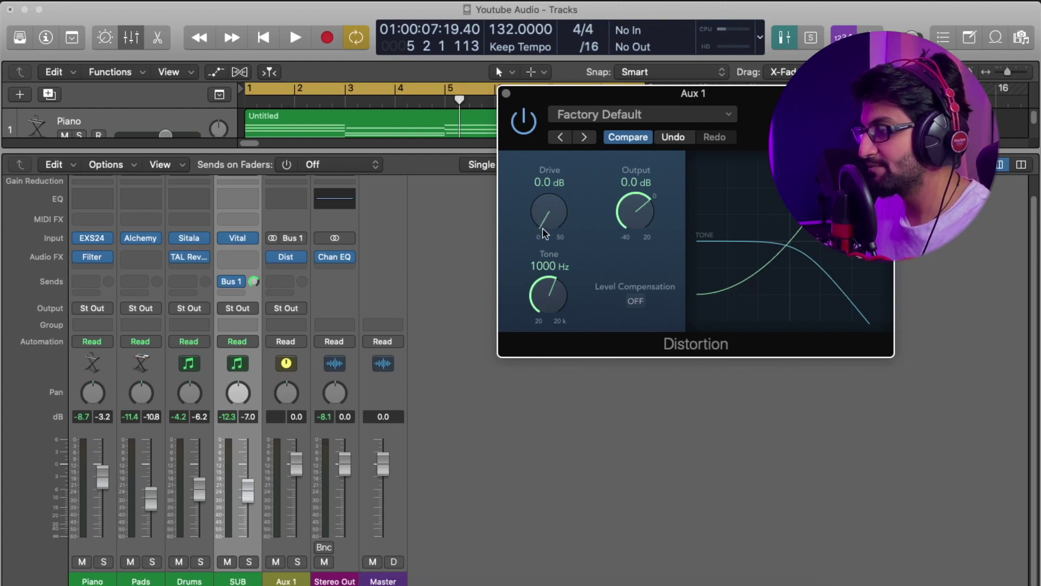
pyautogui.moveTo(547, 228); pyautogui.dragTo(545, 225)
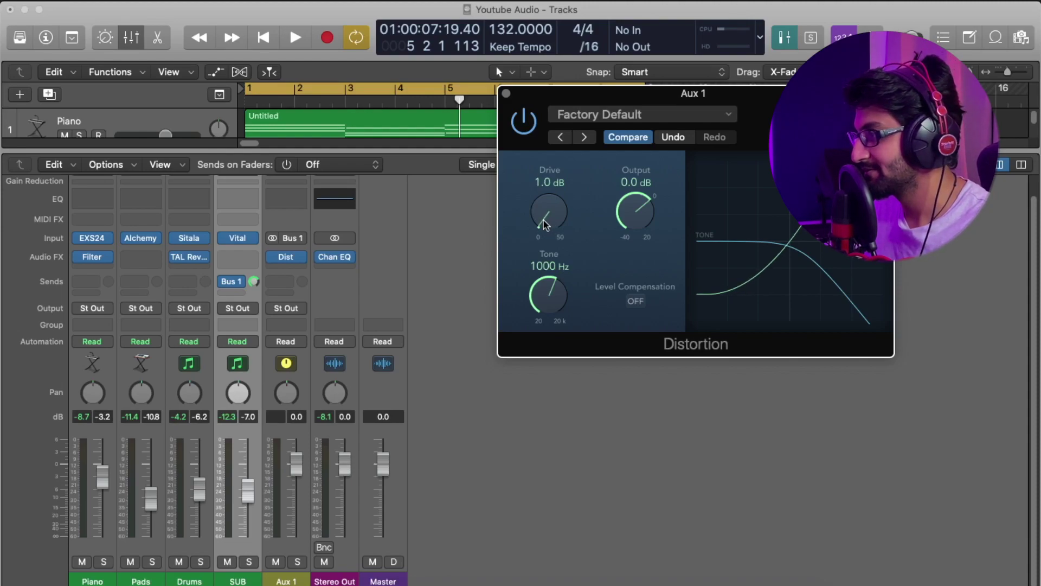
pyautogui.press('space')
pyautogui.moveTo(545, 225); pyautogui.dragTo(540, 209)
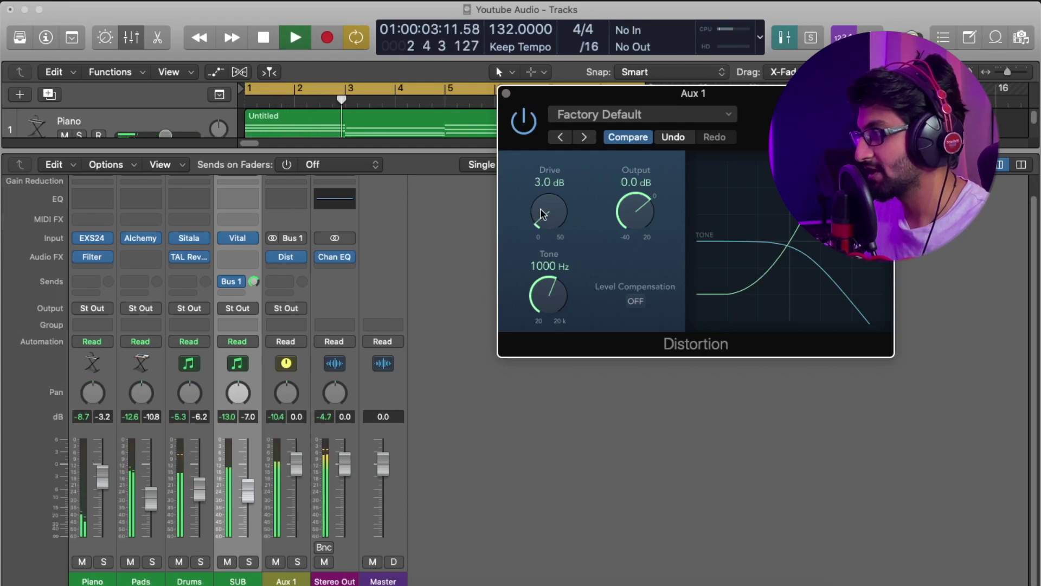
pyautogui.press('space')
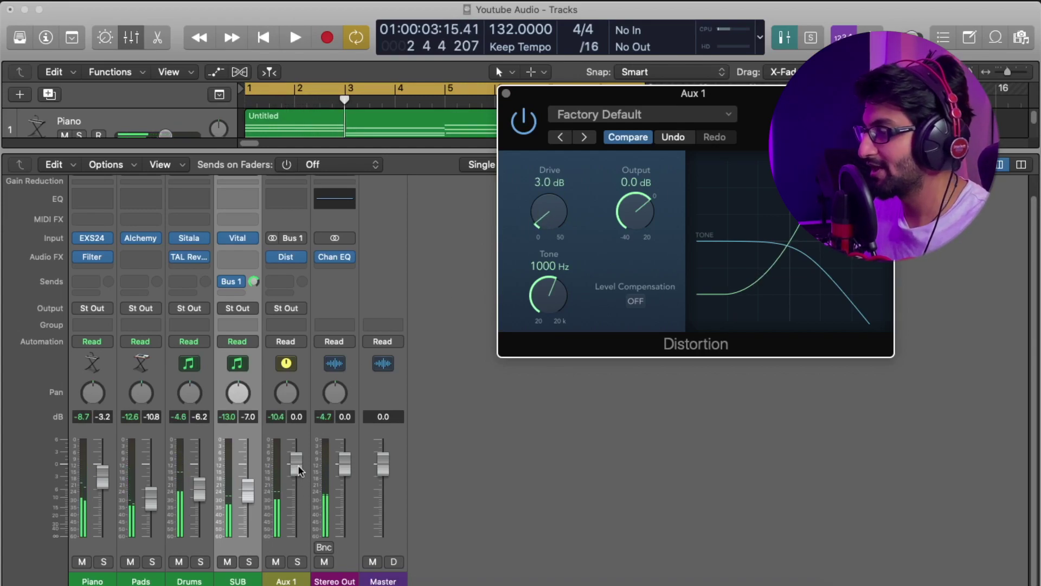
# Blend Aux 1 in at -20.5 dB, push drive to 5 dB, and lower SUB to -9.4 dB.
pyautogui.moveTo(298, 464); pyautogui.dragTo(296, 513)
pyautogui.moveTo(293, 560); pyautogui.dragTo(296, 561)
pyautogui.press('space')
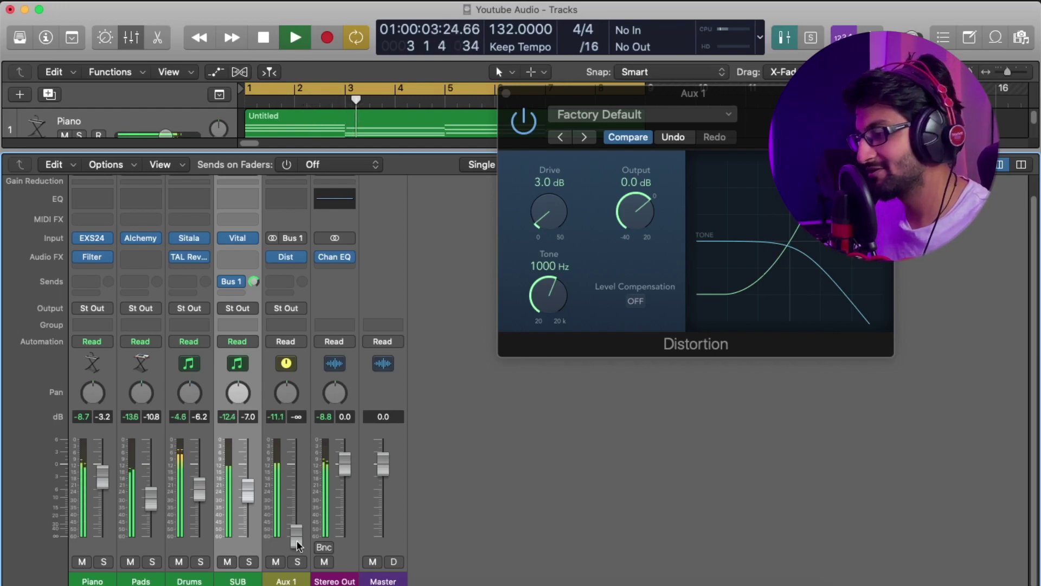
pyautogui.moveTo(298, 538); pyautogui.dragTo(296, 516)
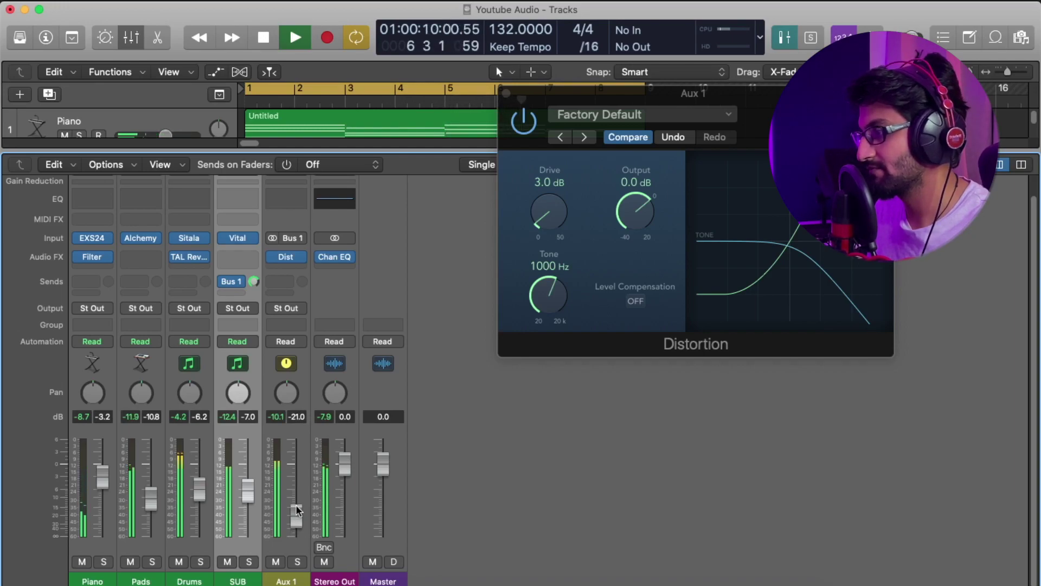
pyautogui.moveTo(554, 225); pyautogui.dragTo(552, 217)
pyautogui.moveTo(298, 524); pyautogui.dragTo(301, 512)
pyautogui.moveTo(244, 488); pyautogui.dragTo(245, 496)
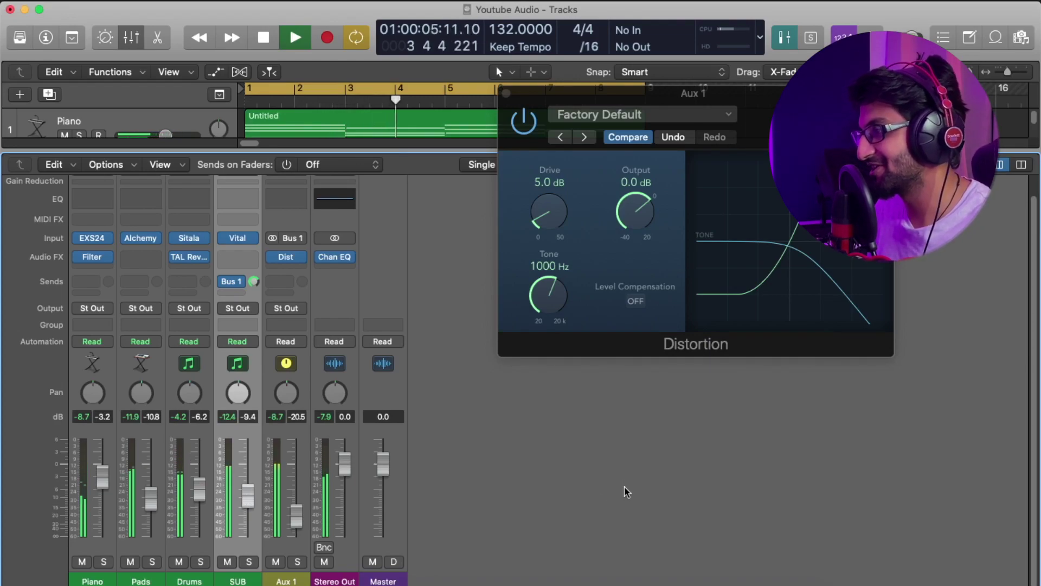
# Close the Distortion window and stop playback.
pyautogui.click(506, 93)
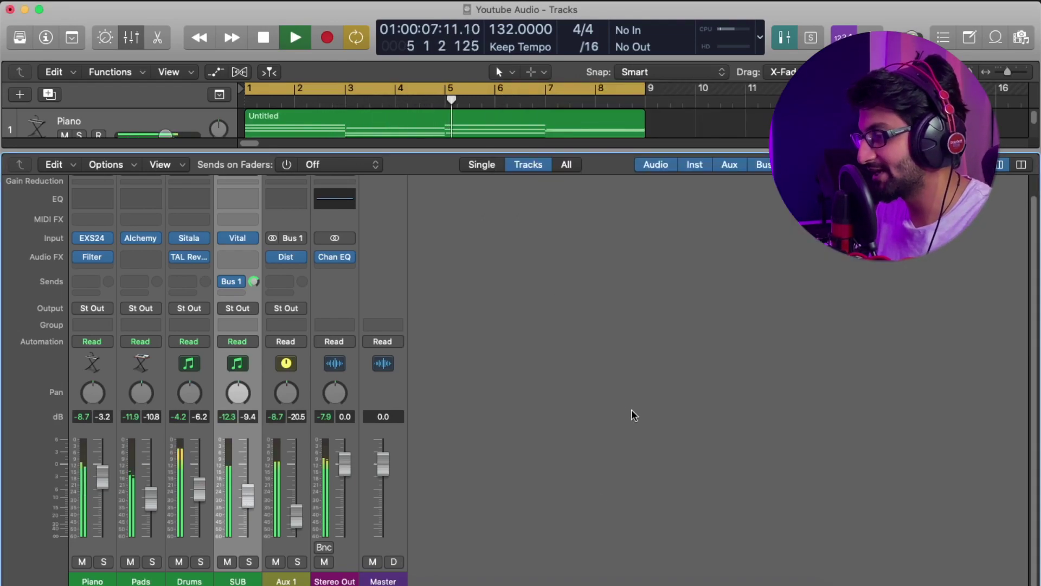
pyautogui.press('space')
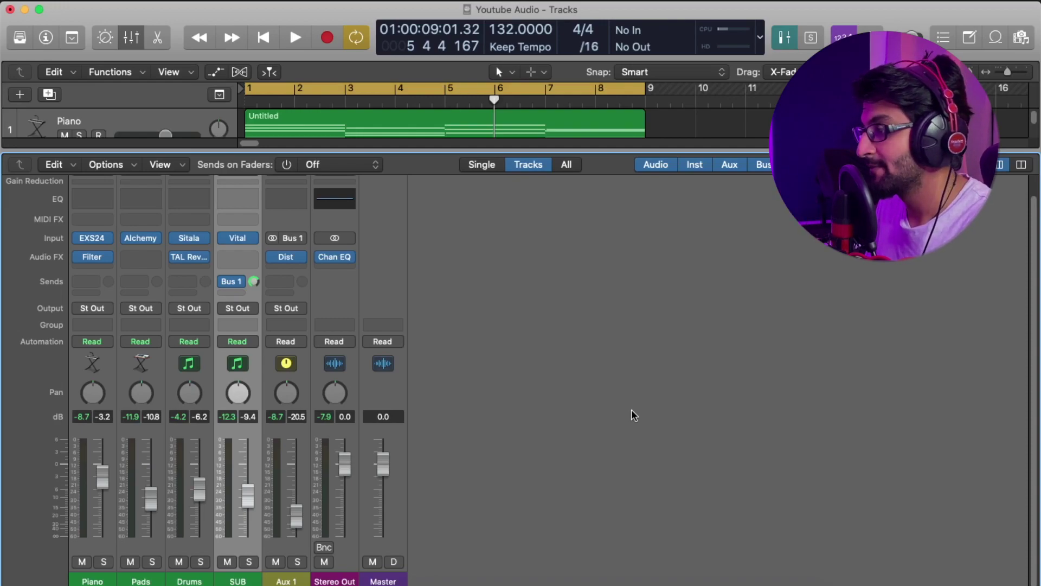
# Open Aux 1's Channel EQ and enable a 48dB/Oct low cut at 38.5 Hz.
pyautogui.click(307, 266)
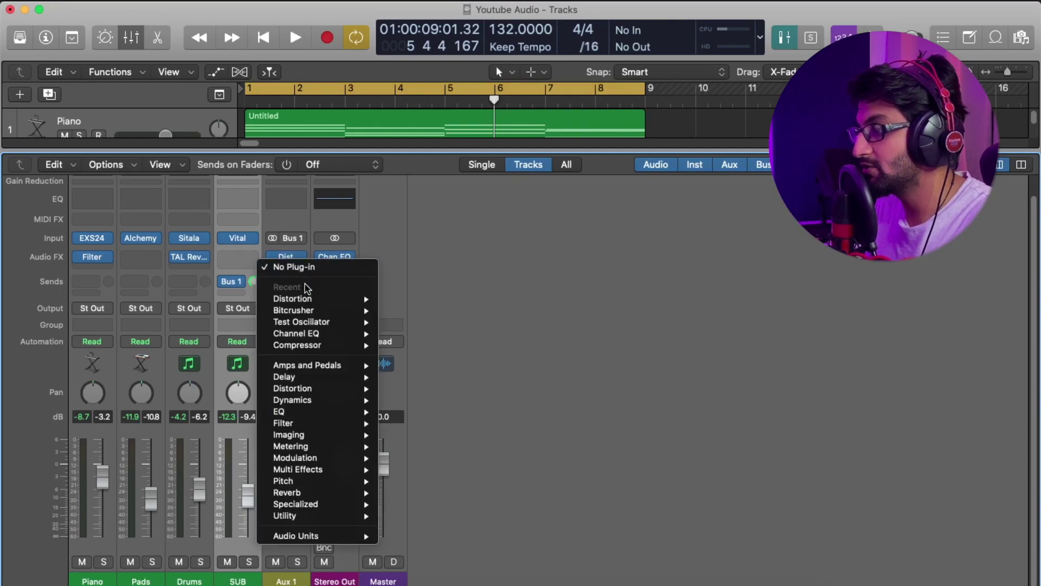
pyautogui.click(295, 206)
pyautogui.doubleClick(295, 199)
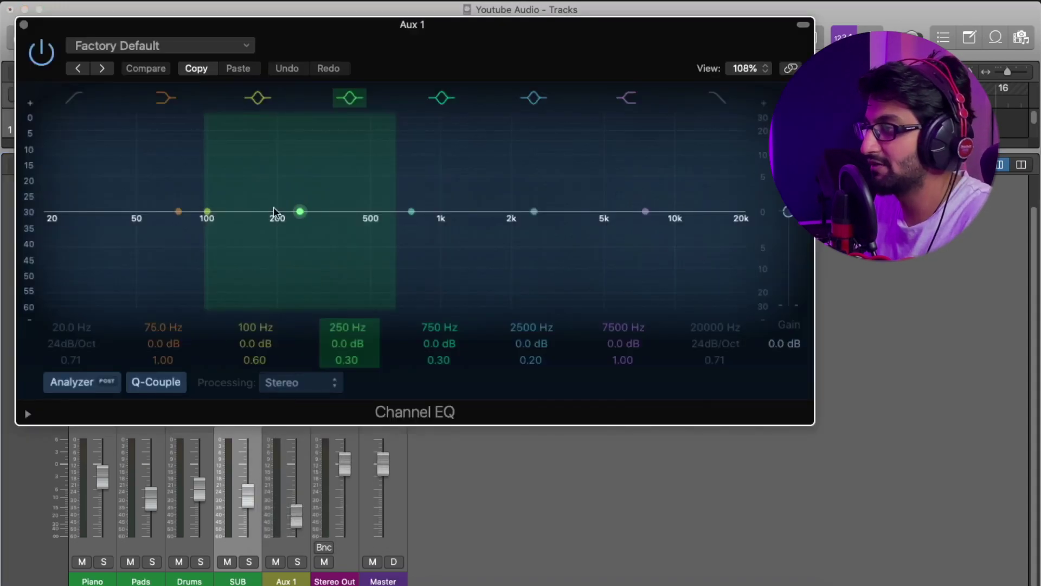
pyautogui.moveTo(303, 33); pyautogui.dragTo(430, 52)
pyautogui.press('space')
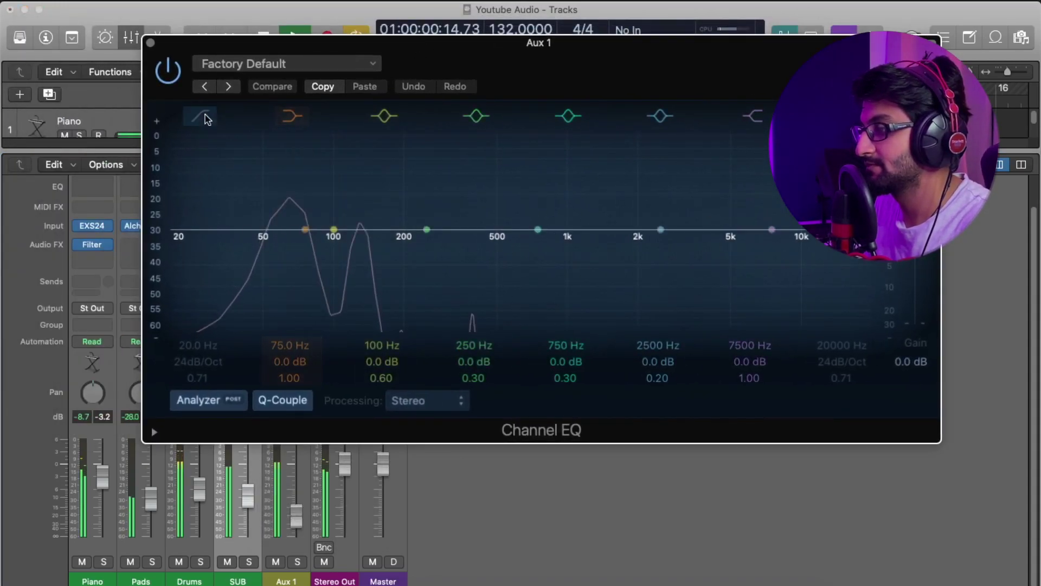
pyautogui.click(200, 116)
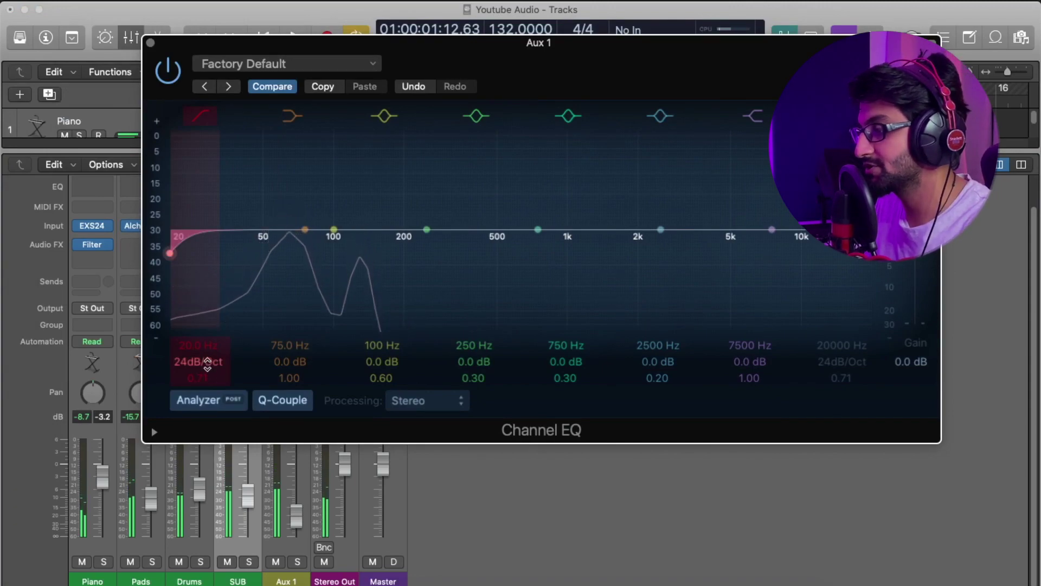
pyautogui.moveTo(202, 362)
pyautogui.mouseDown()
pyautogui.moveTo(200, 309)
pyautogui.moveTo(201, 350)
pyautogui.mouseUp()
pyautogui.press('space')
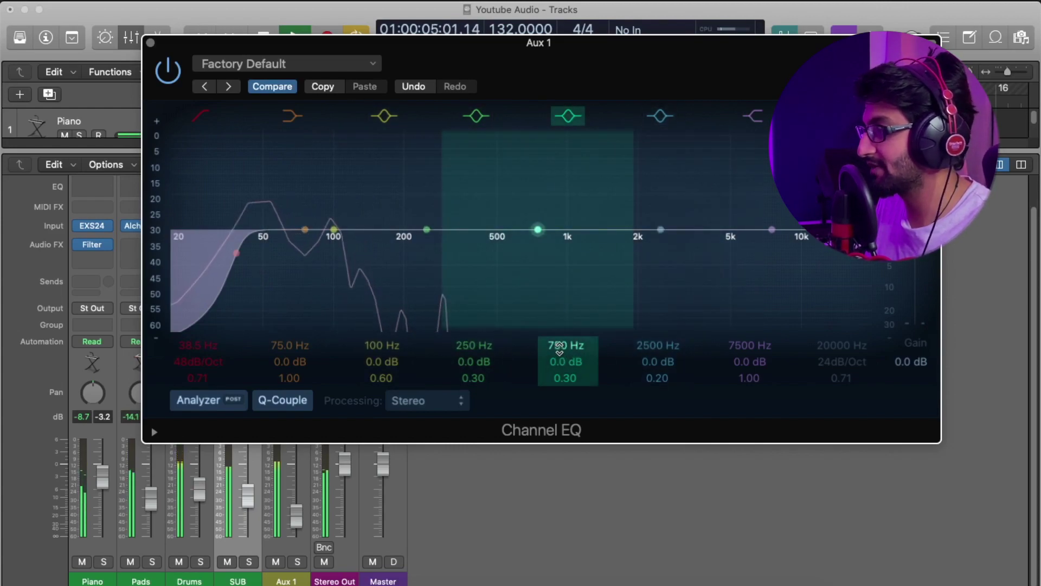
# Boost the 1000 Hz band by 1.5 dB and add a narrow +1.5 dB lift at 166 Hz.
pyautogui.moveTo(538, 229); pyautogui.dragTo(567, 230)
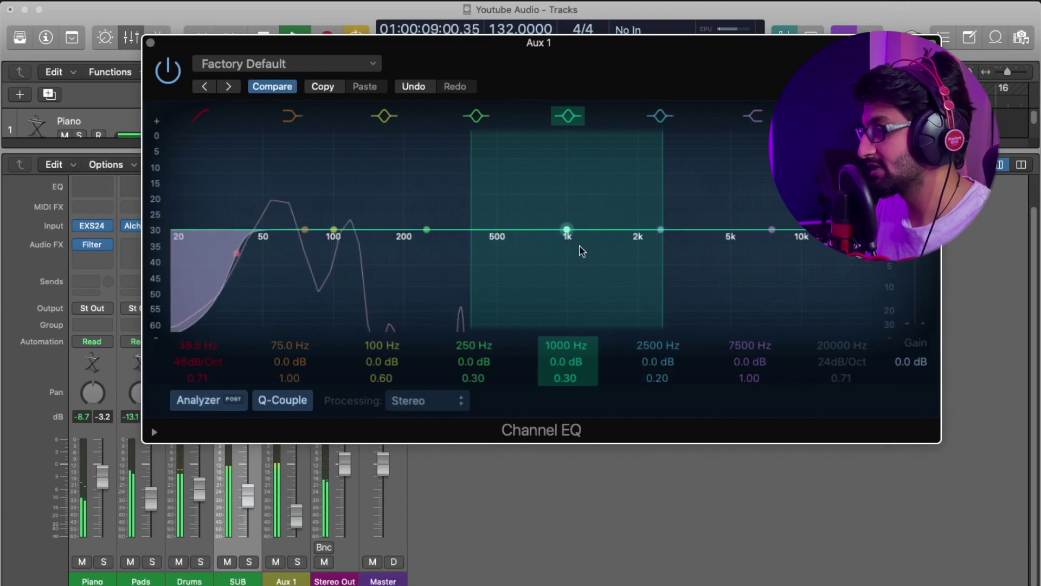
pyautogui.moveTo(566, 363)
pyautogui.mouseDown()
pyautogui.moveTo(567, 353)
pyautogui.moveTo(566, 379)
pyautogui.moveTo(565, 368)
pyautogui.mouseUp()
pyautogui.moveTo(427, 229); pyautogui.dragTo(425, 228)
pyautogui.moveTo(332, 183); pyautogui.dragTo(365, 190)
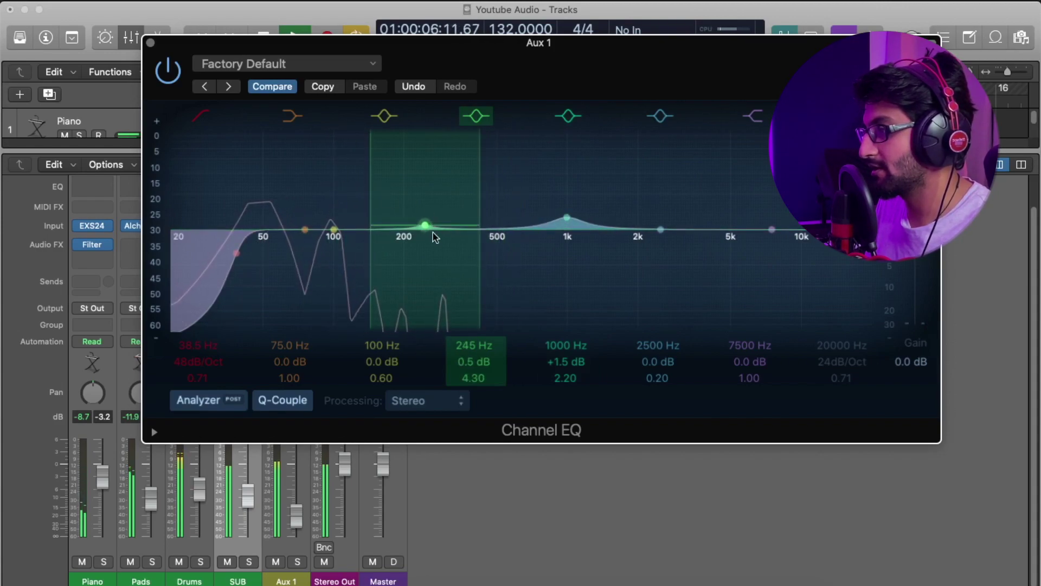
pyautogui.moveTo(426, 228)
pyautogui.mouseDown()
pyautogui.moveTo(385, 217)
pyautogui.moveTo(321, 232)
pyautogui.mouseUp()
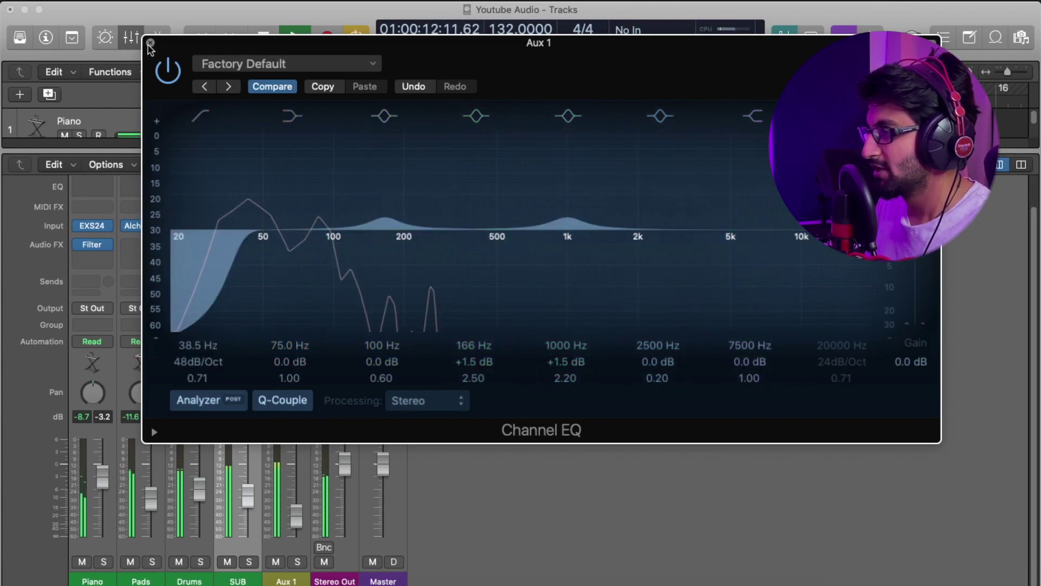
# Close the Aux 1 Channel EQ window.
pyautogui.click(150, 42)
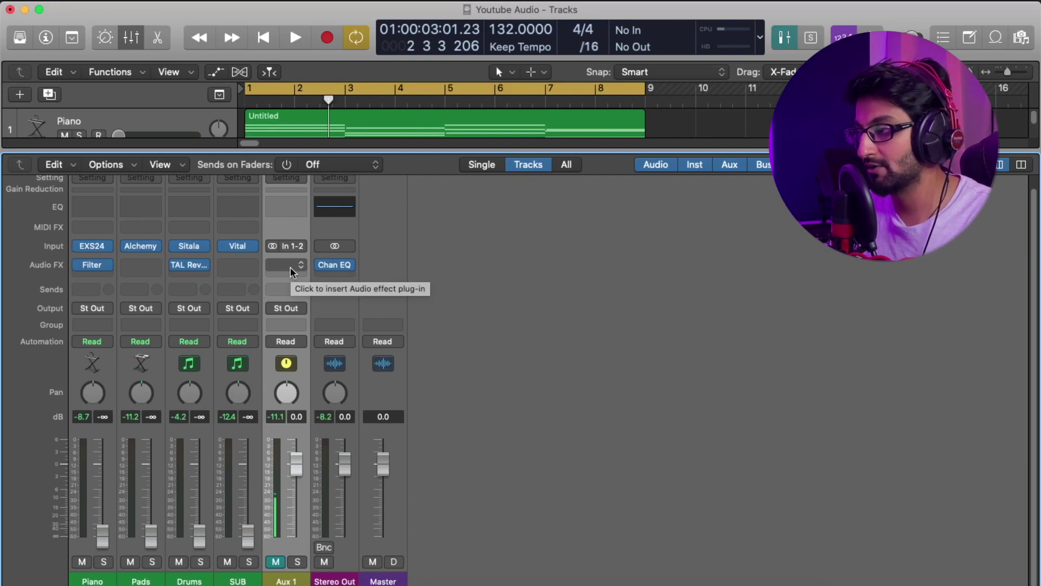
# Insert a stereo Test Oscillator on Aux 1 and set it to Pink Noise at -14 dB.
pyautogui.click(291, 267)
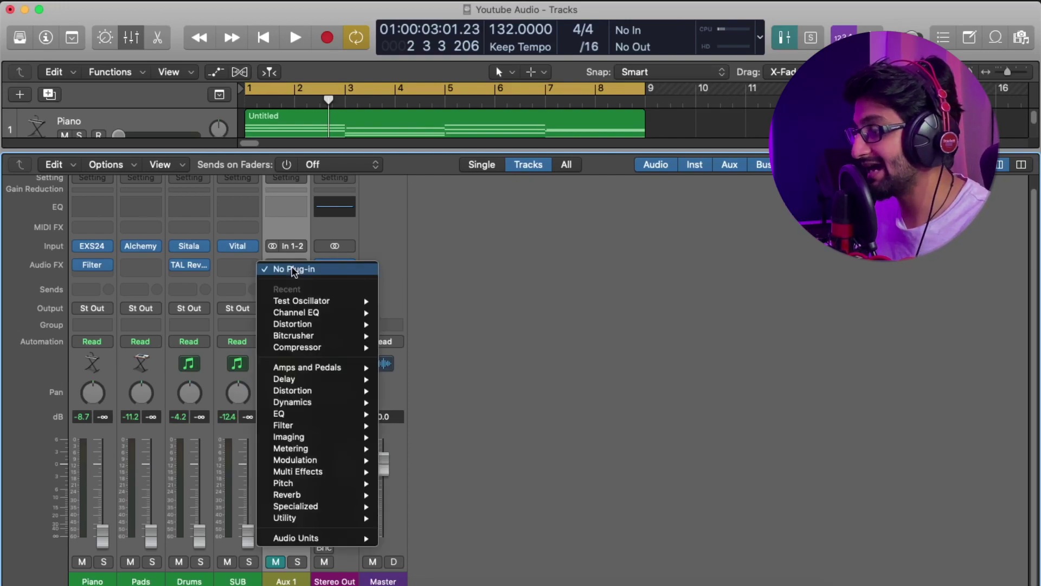
pyautogui.moveTo(320, 518)
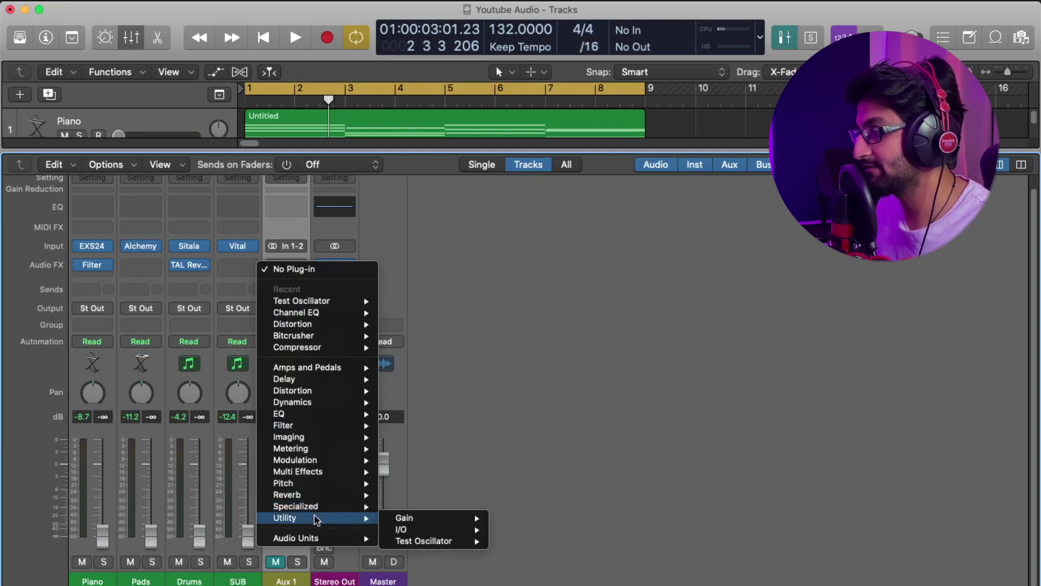
pyautogui.moveTo(428, 540)
pyautogui.click(513, 542)
pyautogui.click(137, 154)
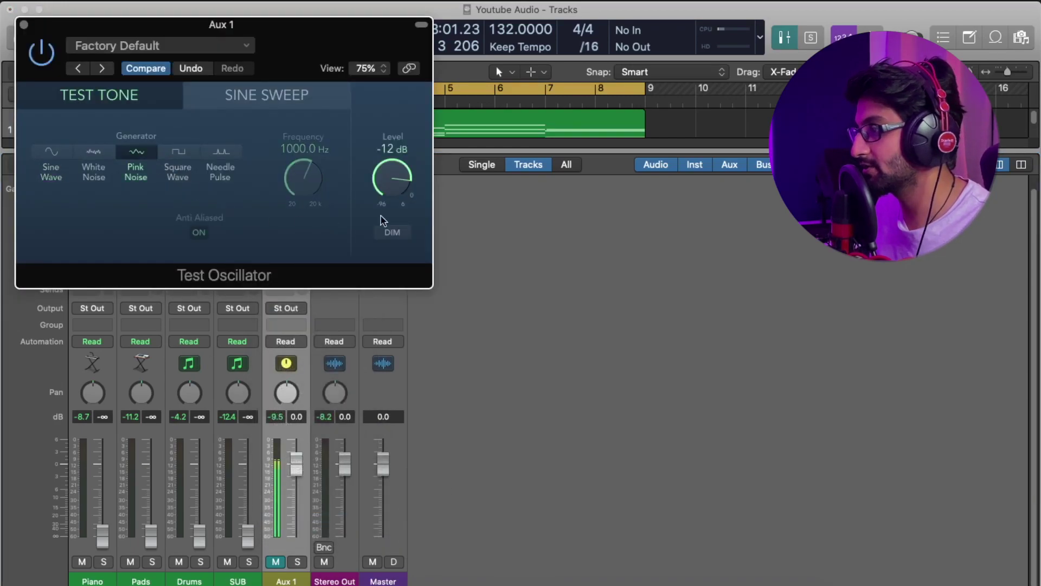
pyautogui.scroll(-2, 381, 183)
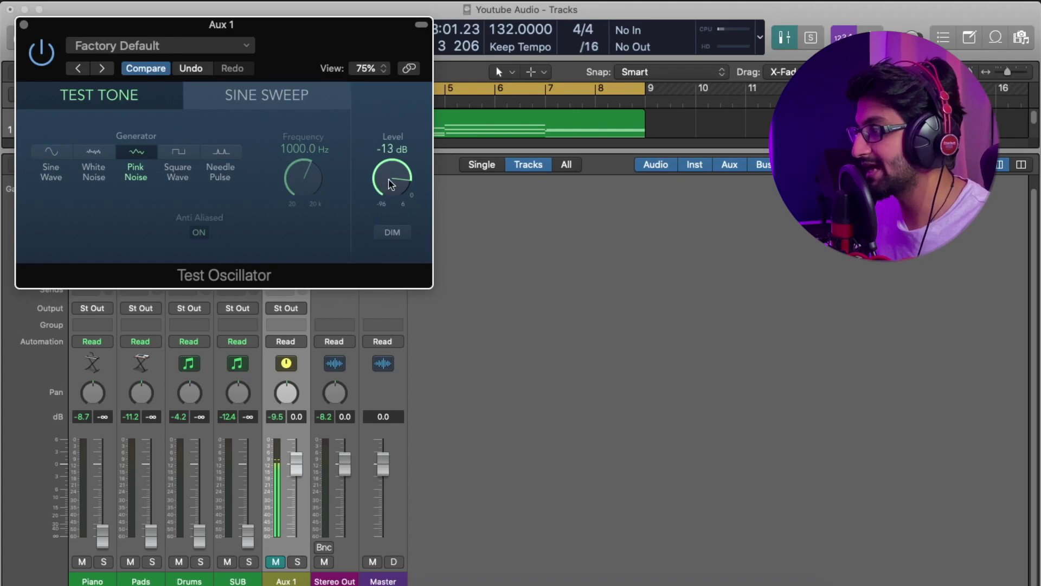
pyautogui.click(24, 26)
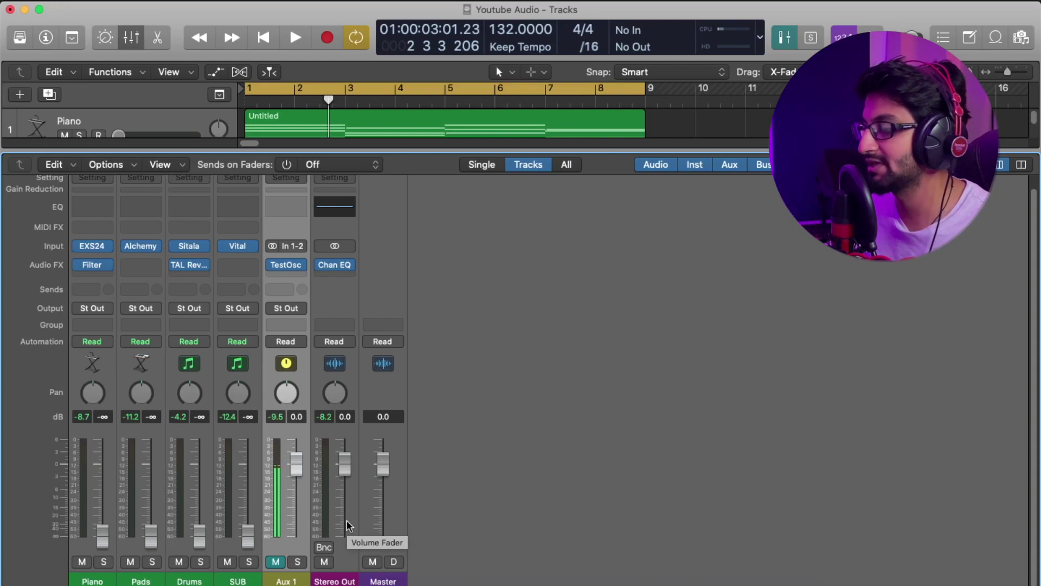
# Audition Aux 1's pink noise and show its spectrum in the Stereo Out Channel EQ.
pyautogui.click(276, 561)
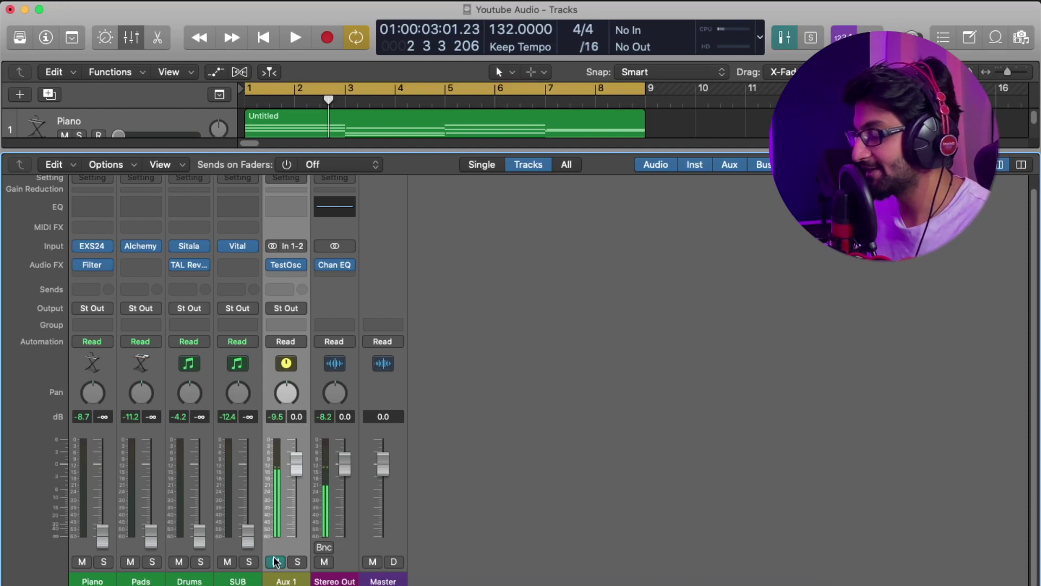
pyautogui.click(276, 562)
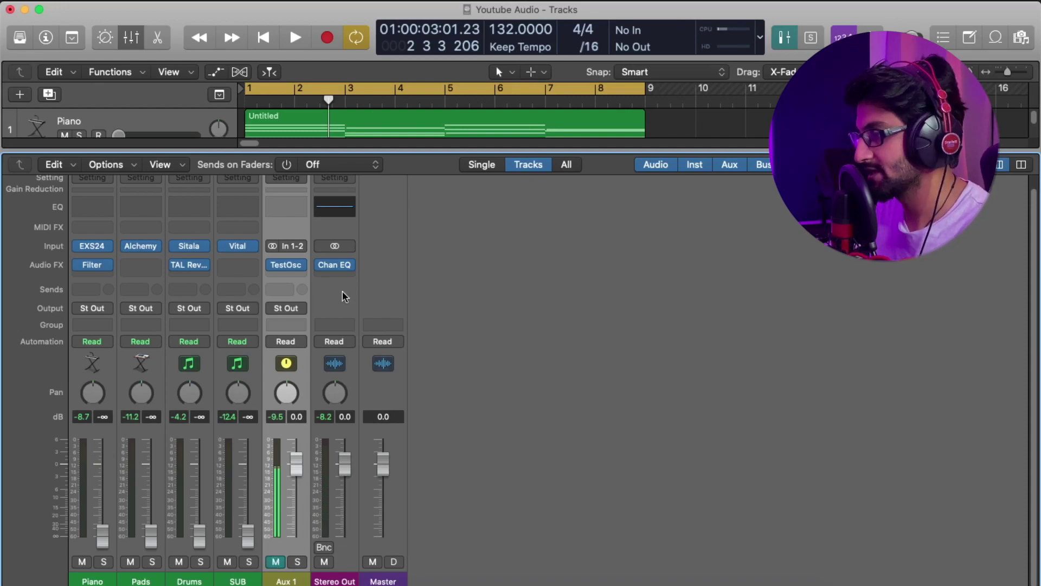
pyautogui.click(336, 265)
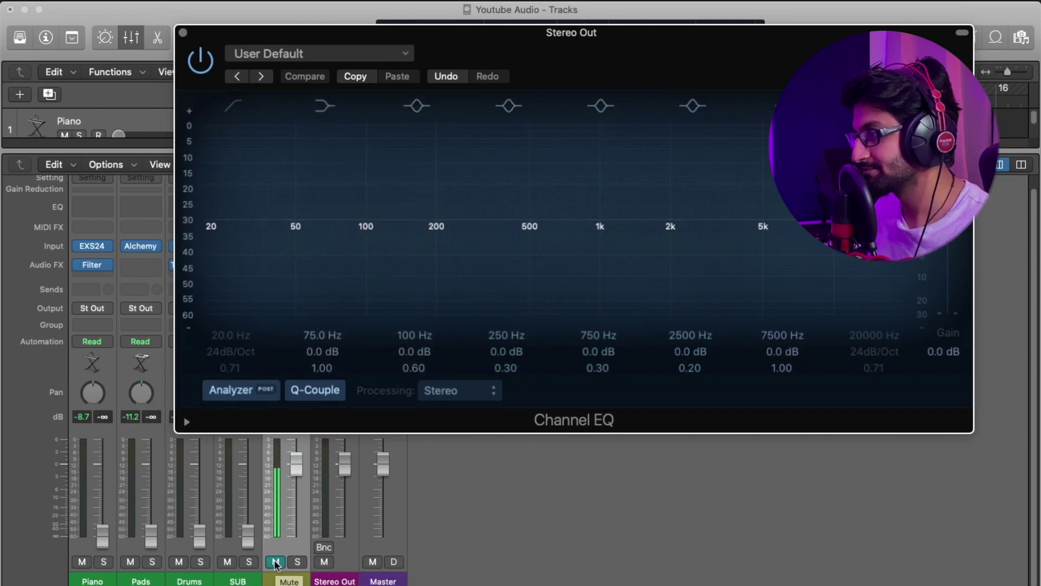
pyautogui.click(275, 561)
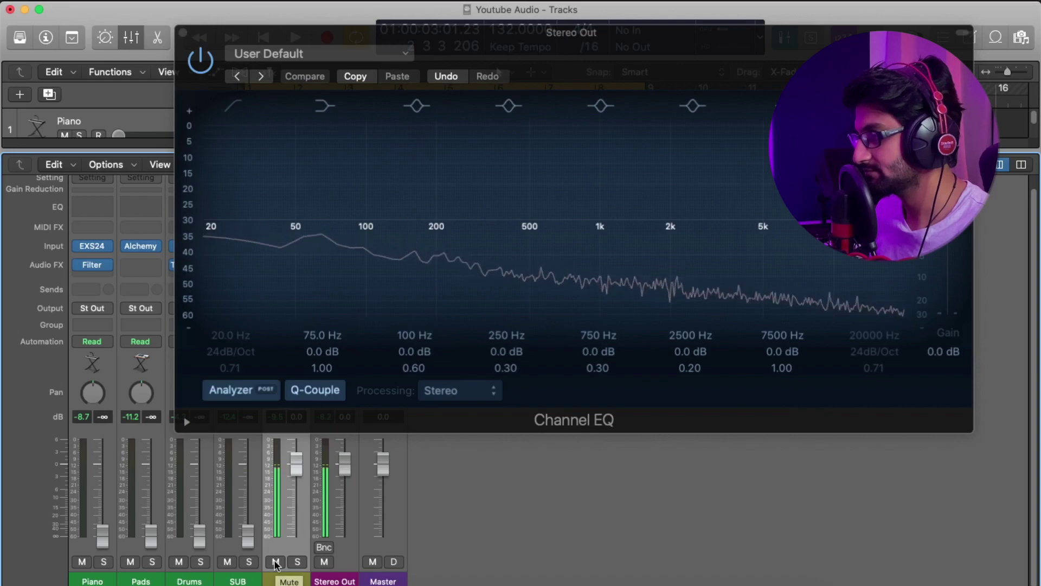
pyautogui.click(276, 561)
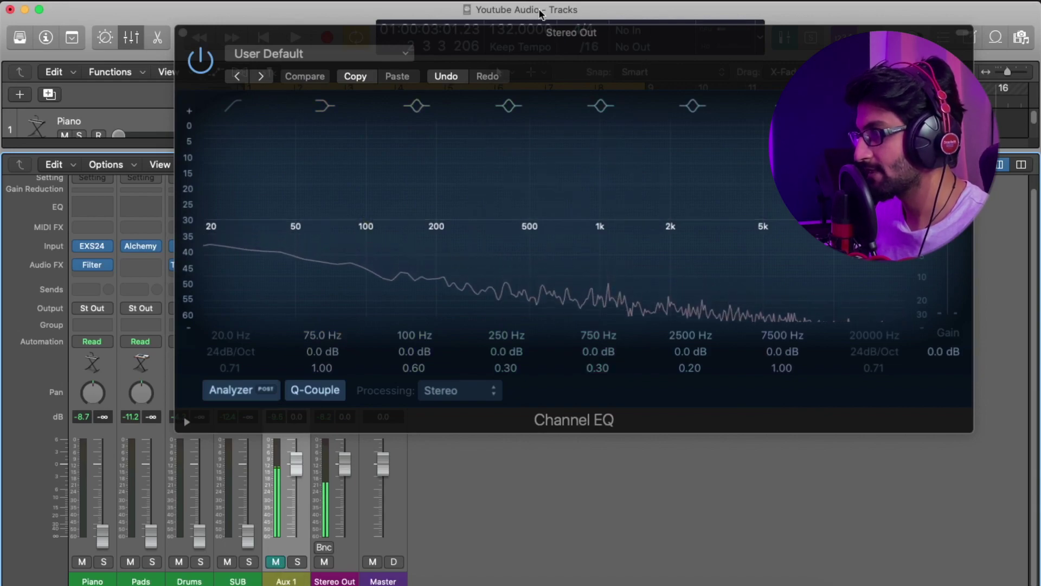
# Drag the Channel EQ window to the right to uncover the faders.
pyautogui.moveTo(503, 38); pyautogui.dragTo(606, 33)
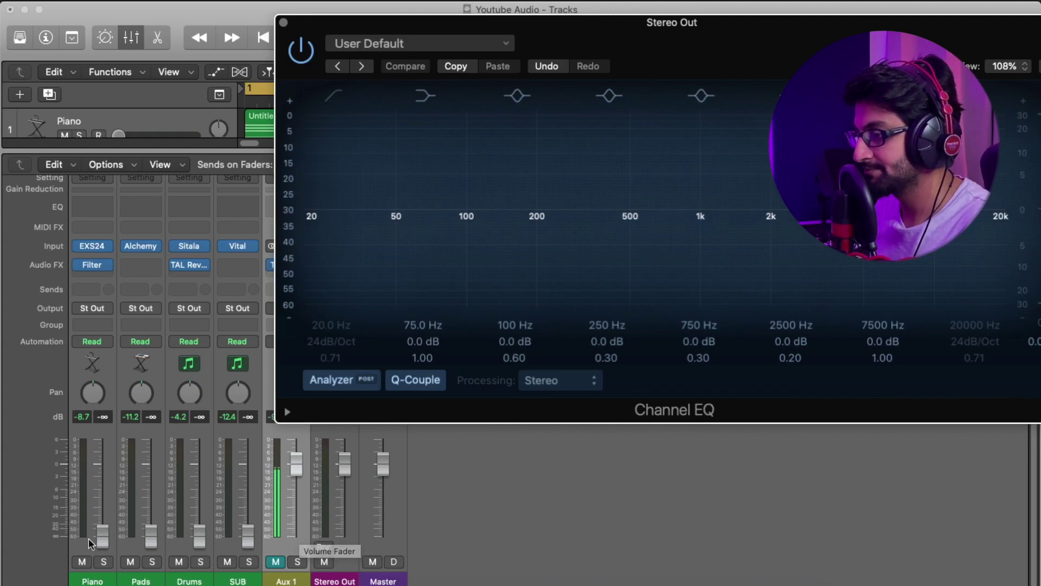
# With the song and pink noise playing, set Piano -3.7, Pads -4.6, Drums -7.4, SUB -5.6 dB.
pyautogui.press('space')
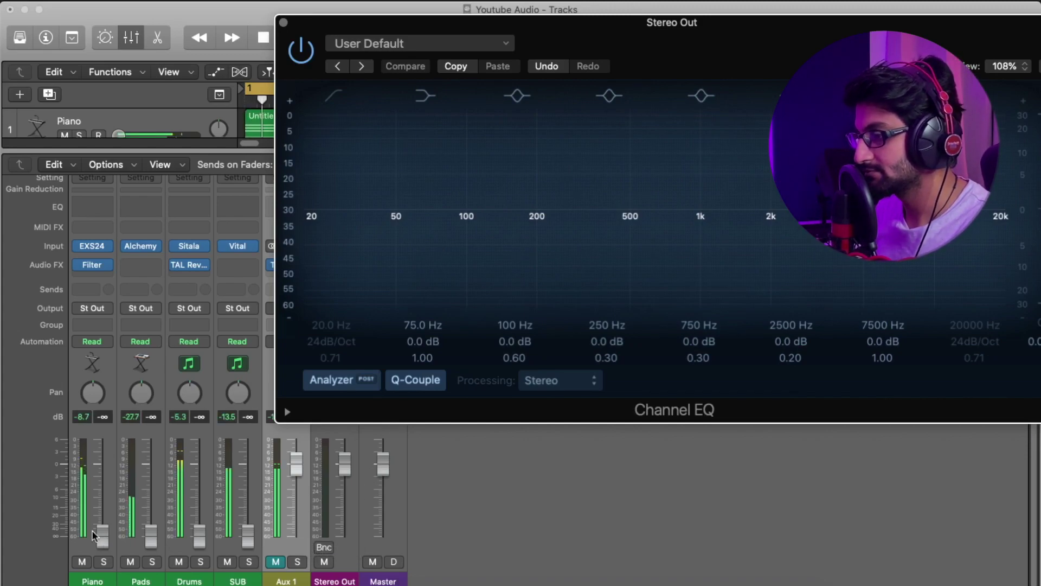
pyautogui.click(276, 561)
pyautogui.moveTo(102, 525); pyautogui.dragTo(104, 479)
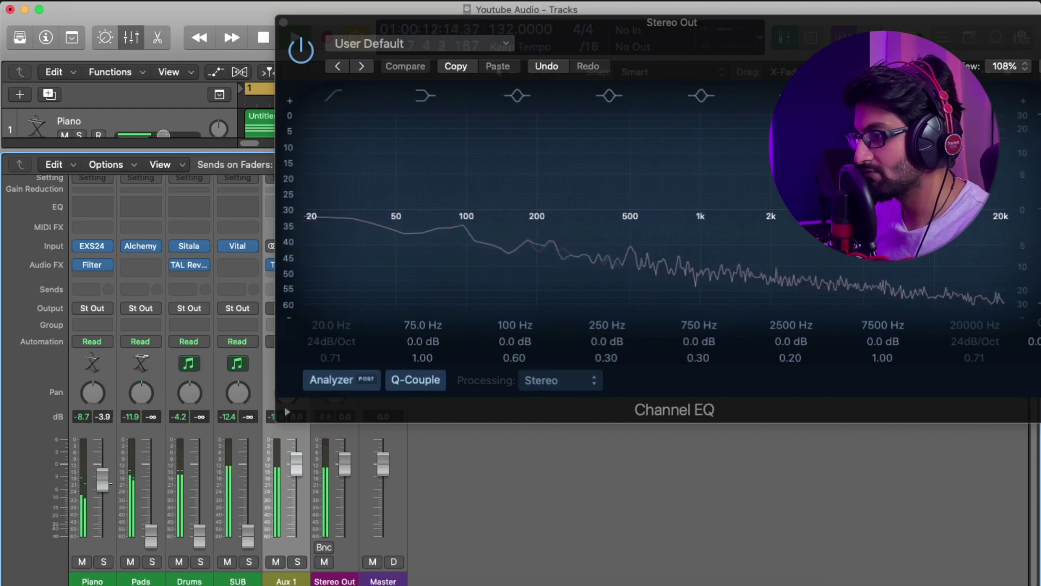
pyautogui.moveTo(149, 541); pyautogui.dragTo(151, 481)
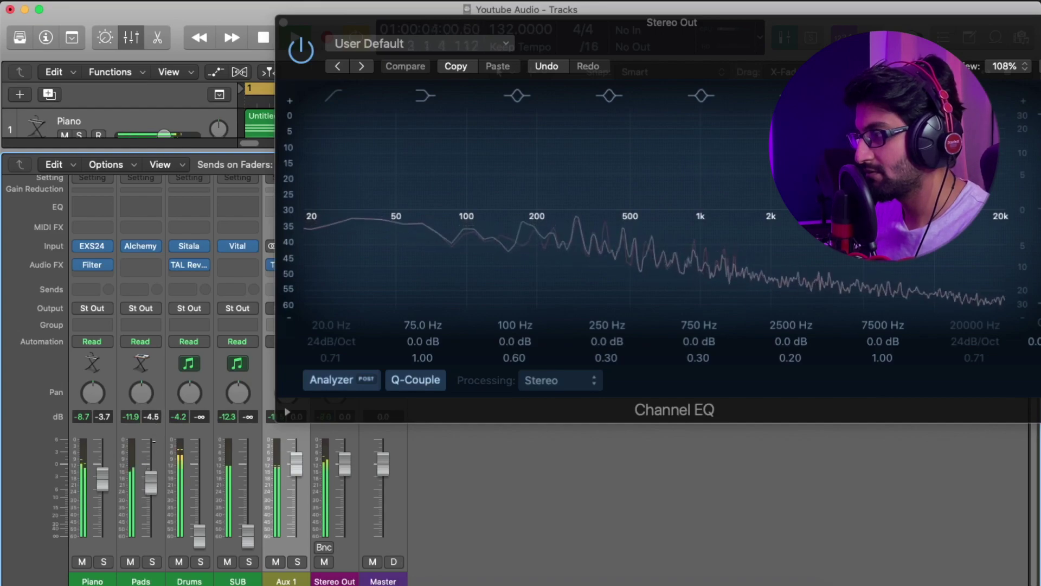
pyautogui.moveTo(206, 543); pyautogui.dragTo(207, 499)
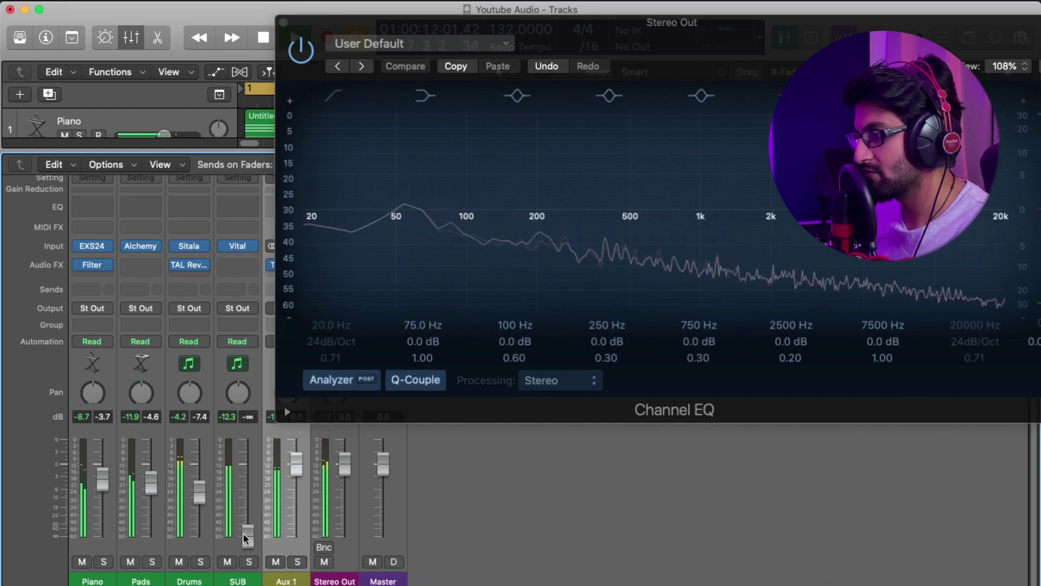
pyautogui.moveTo(247, 537); pyautogui.dragTo(247, 487)
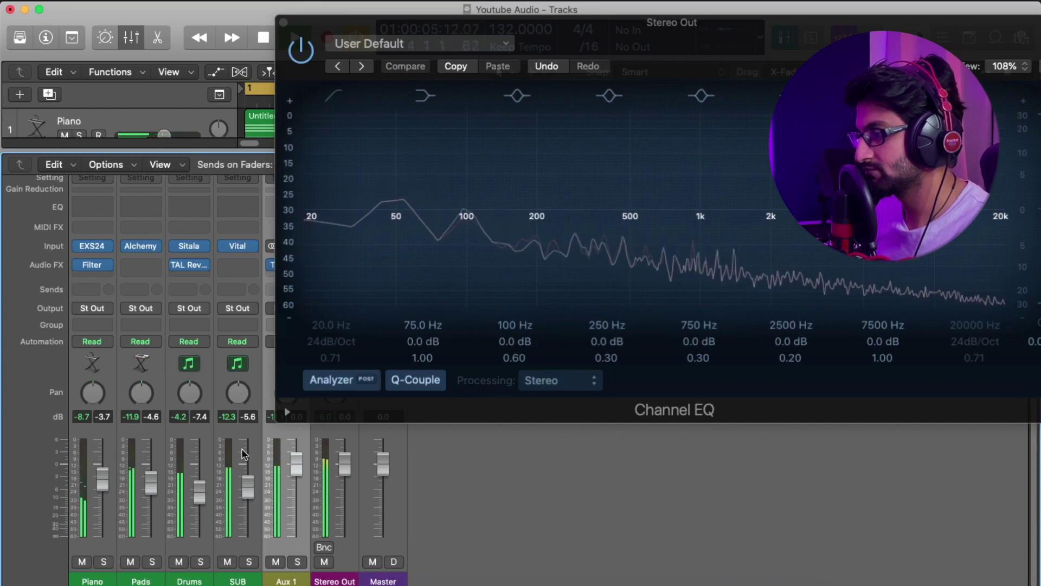
# Mute the pink noise on Aux 1, stop playback and close the Stereo Out EQ.
pyautogui.click(276, 561)
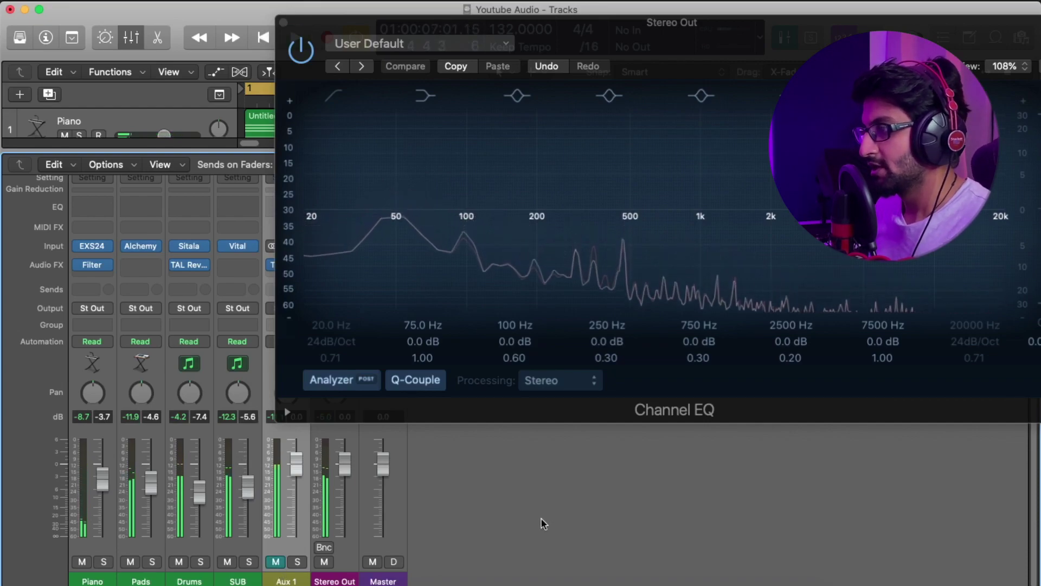
pyautogui.press('space')
pyautogui.press('super+w')
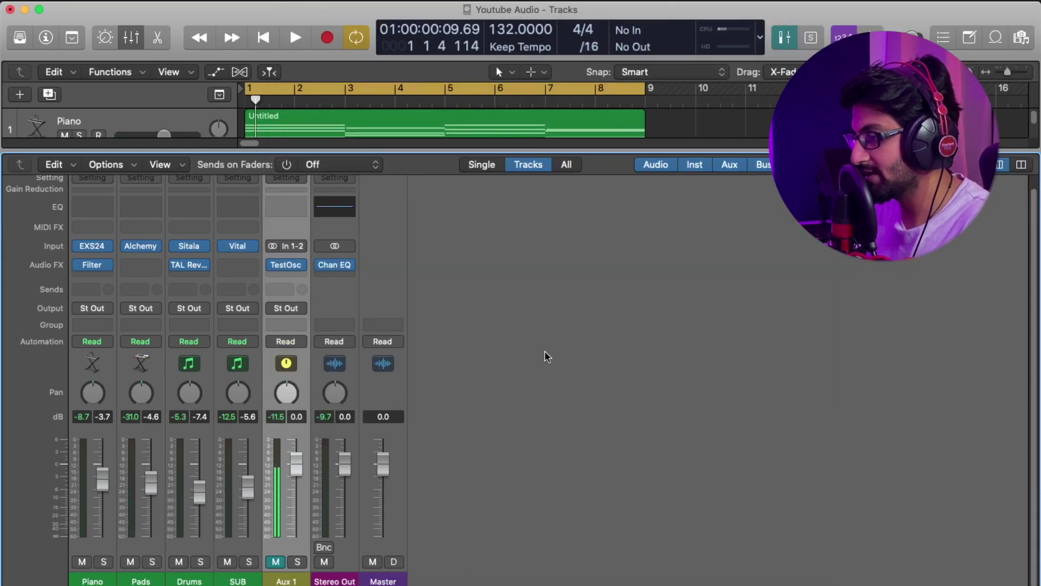
pyautogui.press('space')
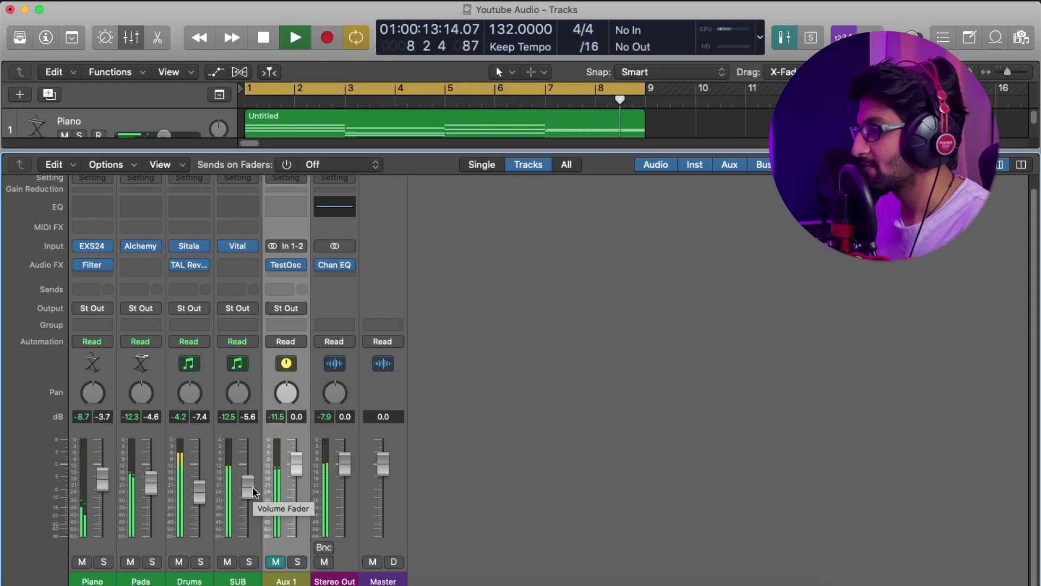
pyautogui.press('space')
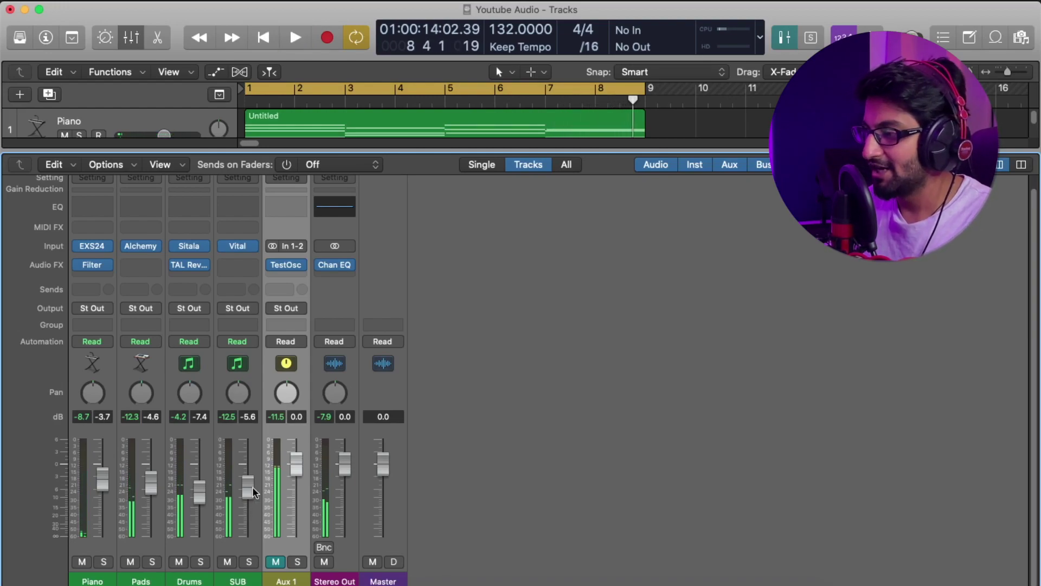